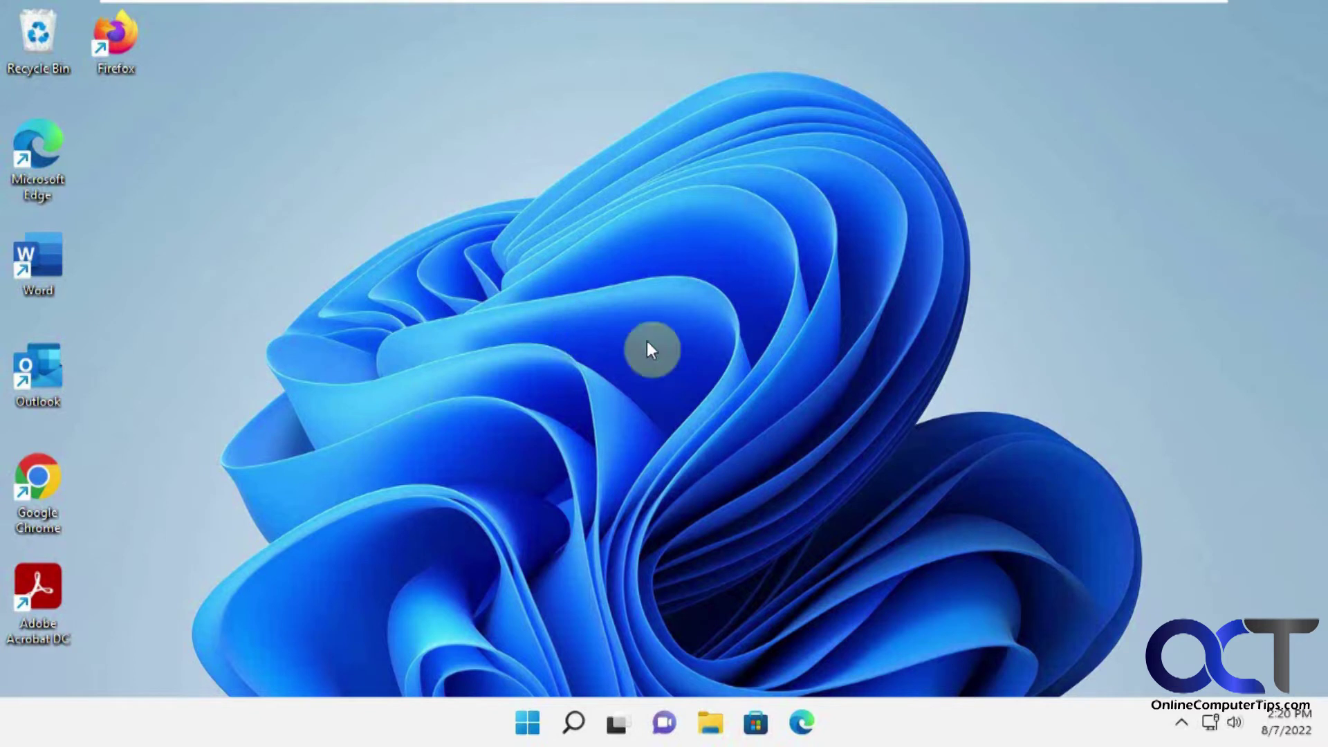
Check the Windows 11 Insider VM, then return to the Windows 11 Pro VM and open its Start menu
{"action": "mouse_move", "coordinate": [979, 1]}
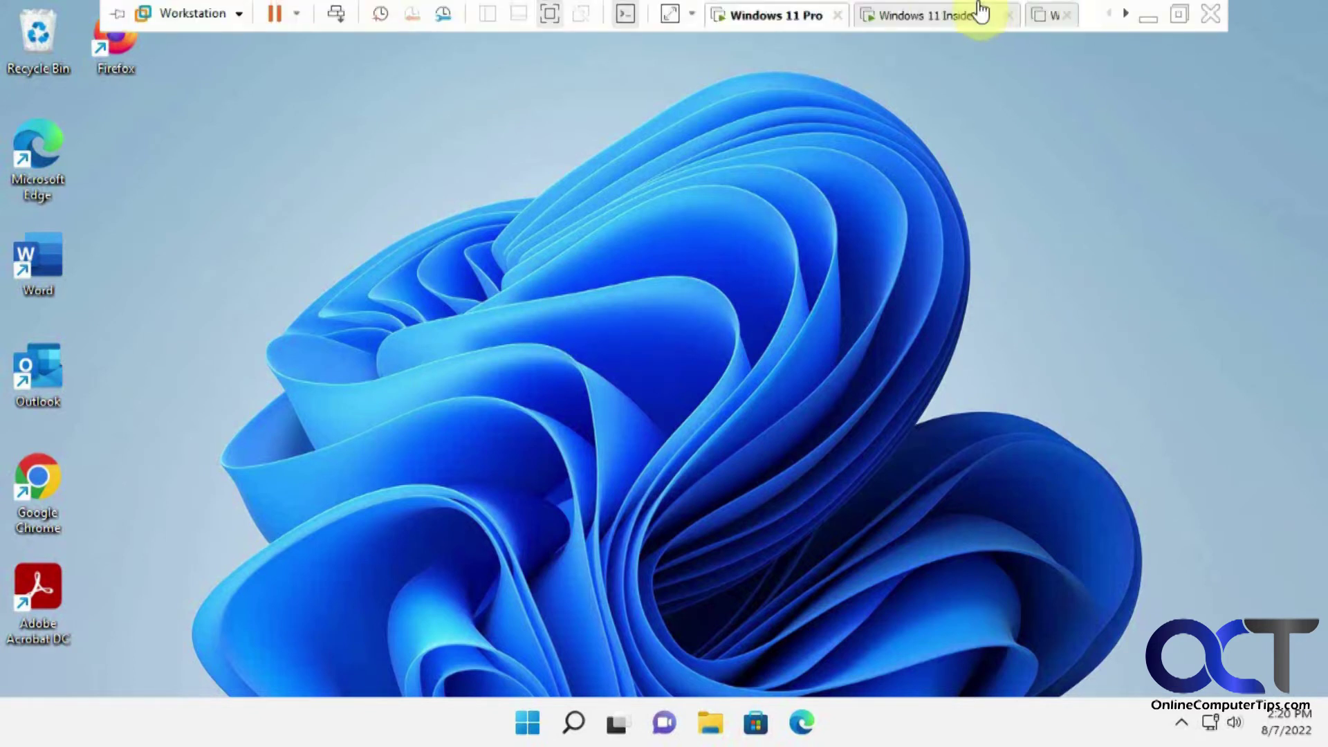
{"action": "left_click", "coordinate": [943, 14]}
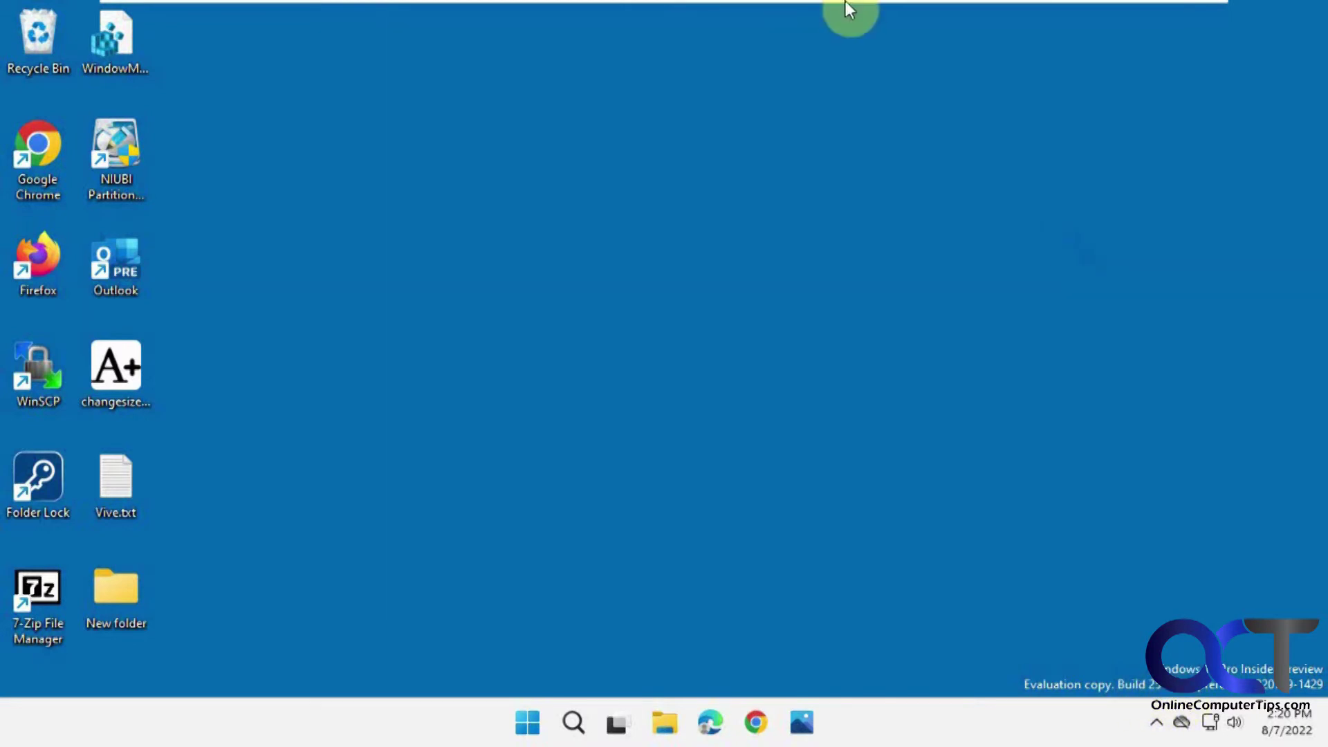
{"action": "mouse_move", "coordinate": [845, 3]}
{"action": "left_click", "coordinate": [779, 15]}
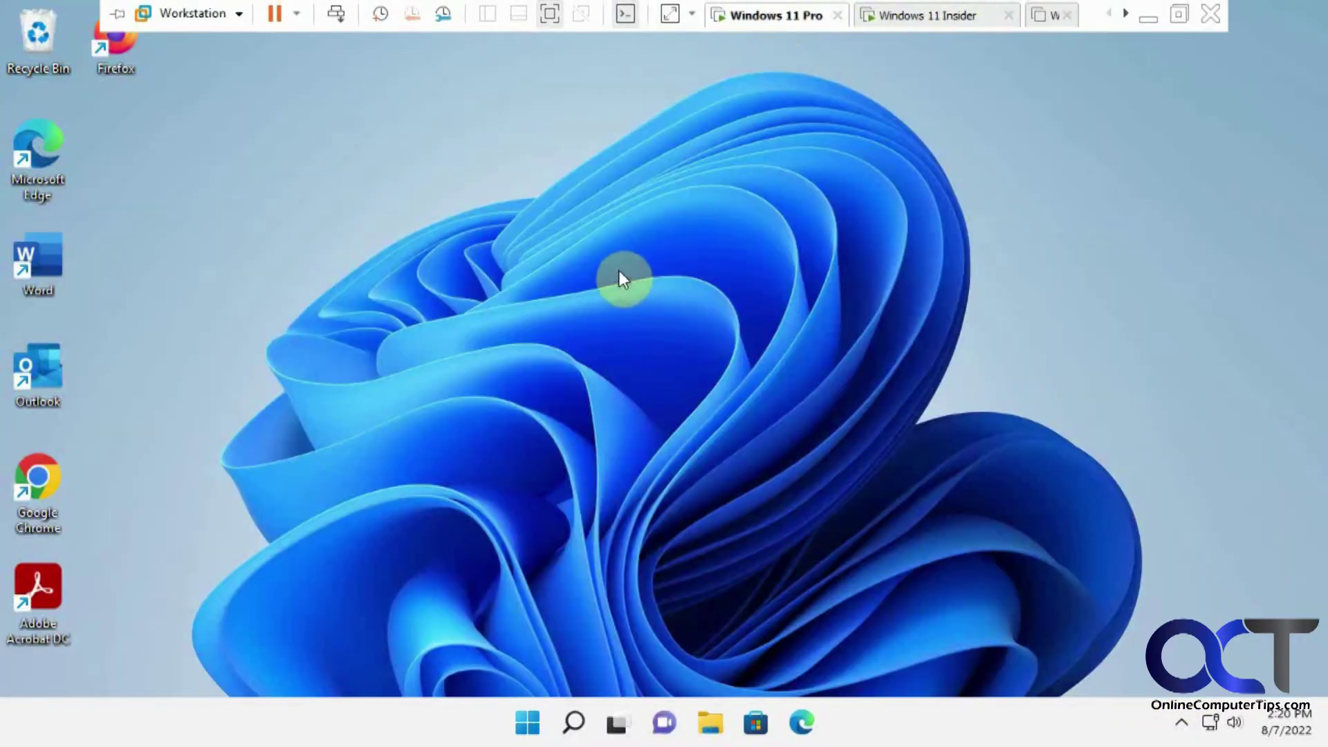
{"action": "left_click", "coordinate": [528, 723]}
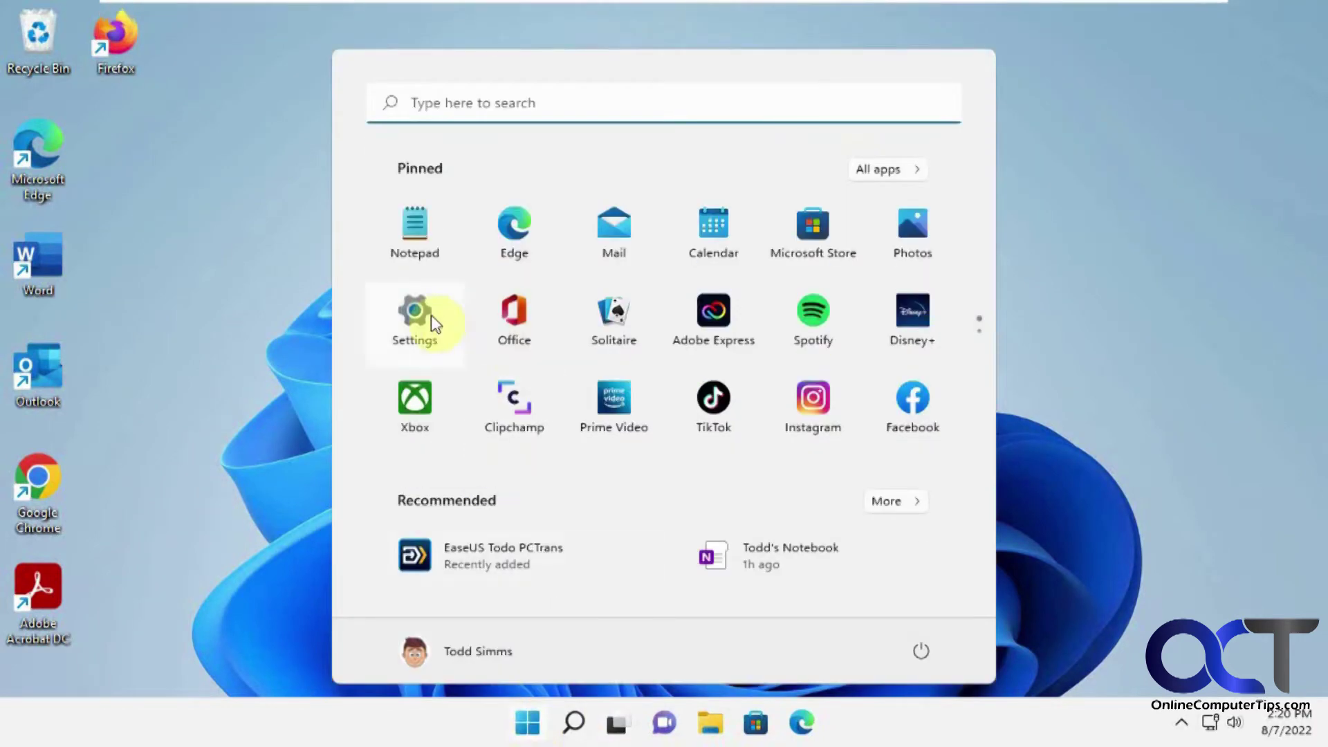
Launch Settings on the Pro machine, review the Notifications page, and go to Focus assist
{"action": "left_click", "coordinate": [431, 315]}
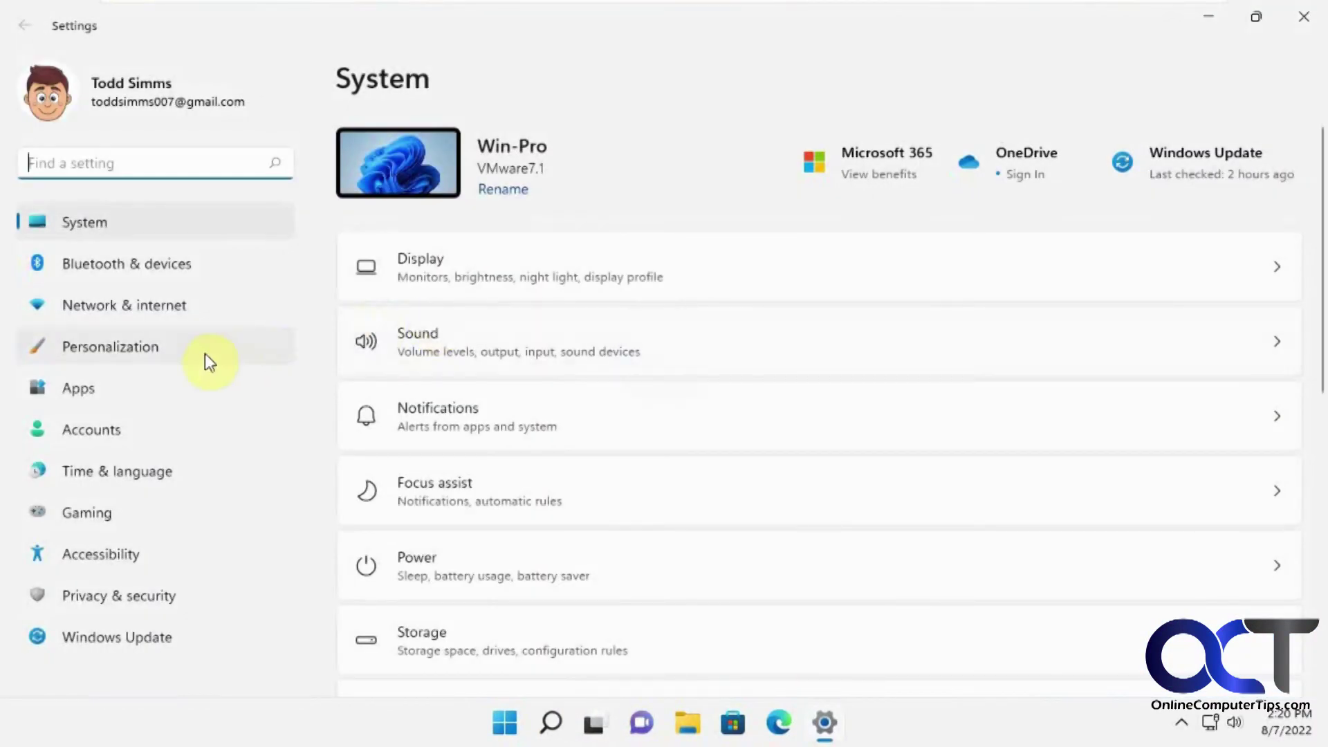
{"action": "left_click", "coordinate": [1228, 431]}
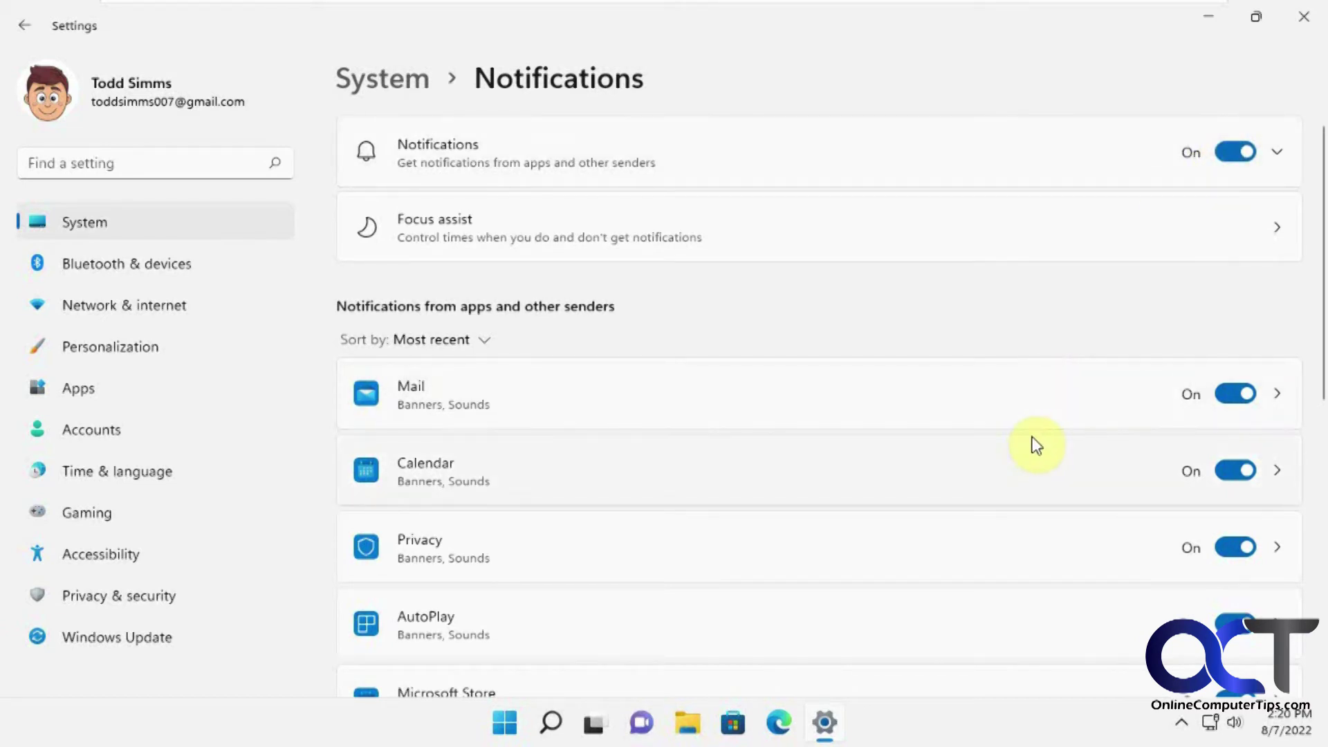
{"action": "scroll", "coordinate": [1036, 444], "scroll_direction": "down", "scroll_amount": 8}
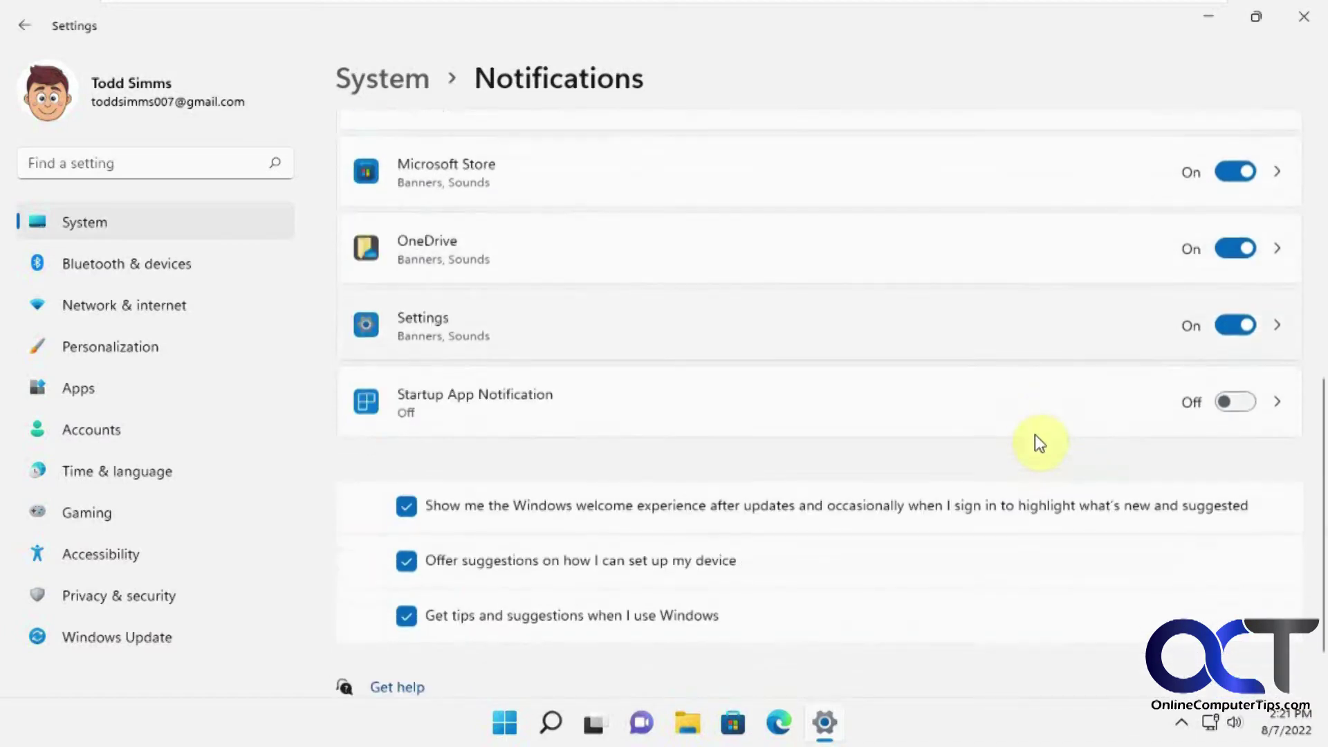
{"action": "scroll", "coordinate": [1040, 442], "scroll_direction": "down", "scroll_amount": 1}
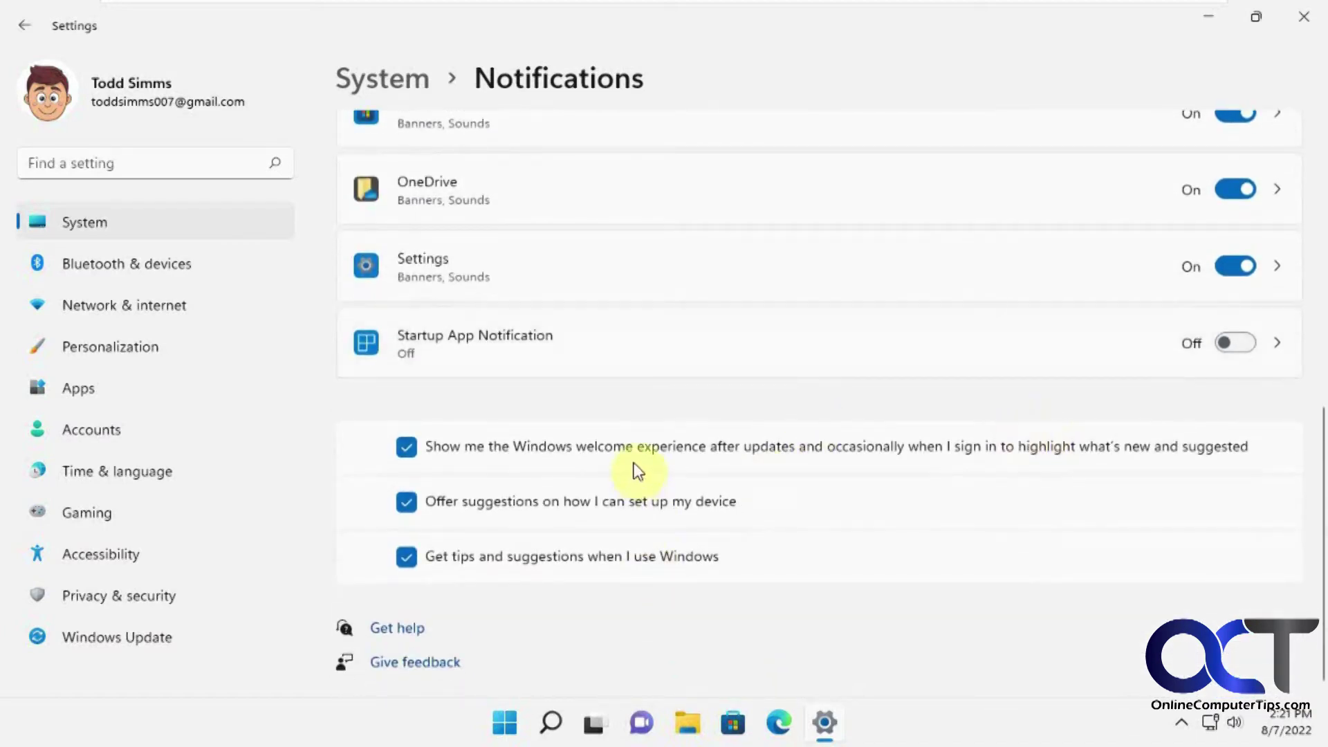
{"action": "scroll", "coordinate": [823, 505], "scroll_direction": "up", "scroll_amount": 10}
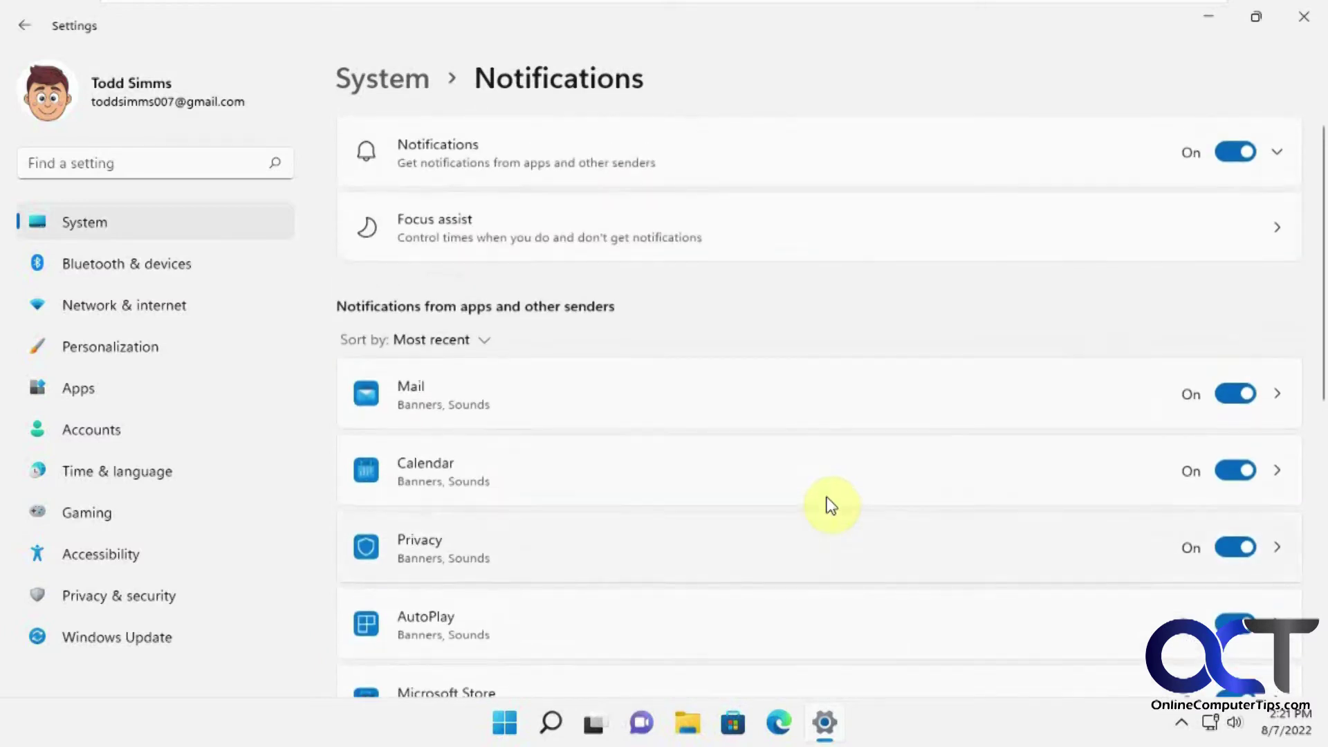
{"action": "left_click", "coordinate": [1273, 226]}
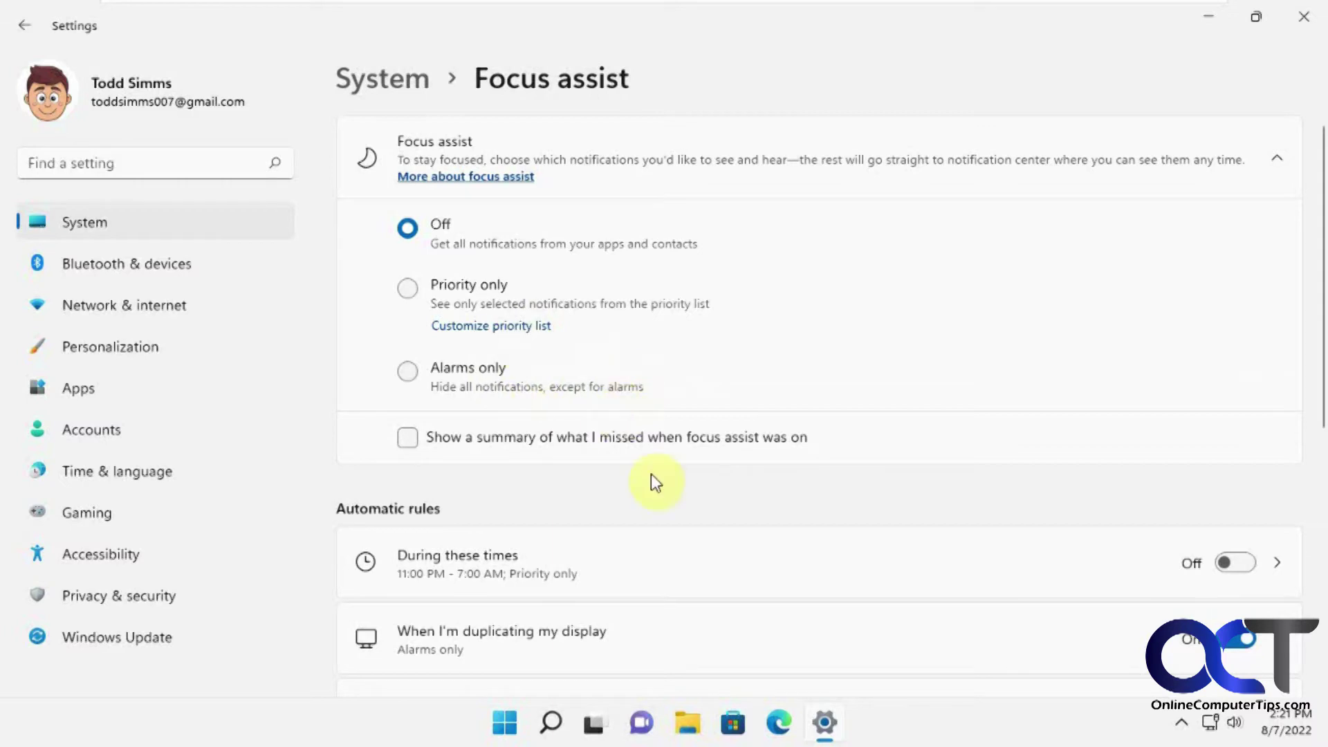
Scroll through Focus assist's Automatic rules, where 'During these times' is switched off
{"action": "scroll", "coordinate": [748, 512], "scroll_direction": "down", "scroll_amount": 3}
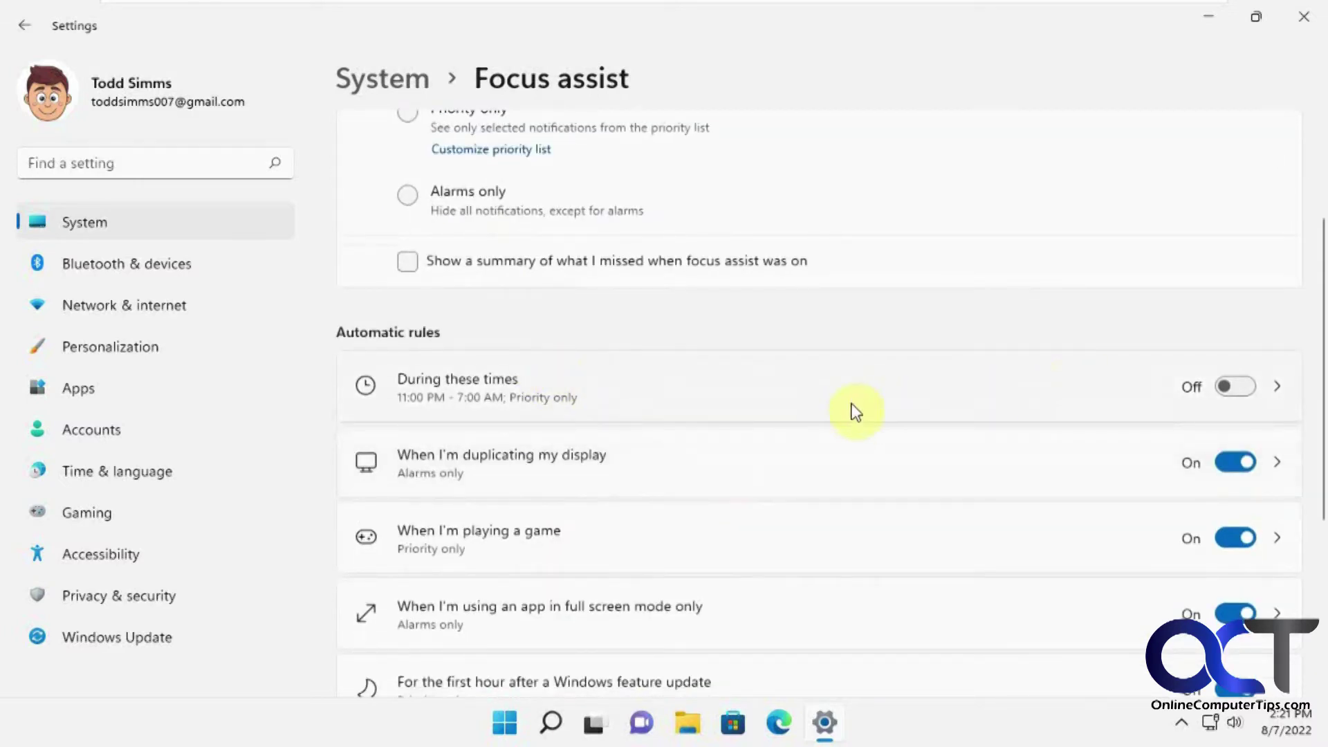
{"action": "scroll", "coordinate": [853, 413], "scroll_direction": "down", "scroll_amount": 3}
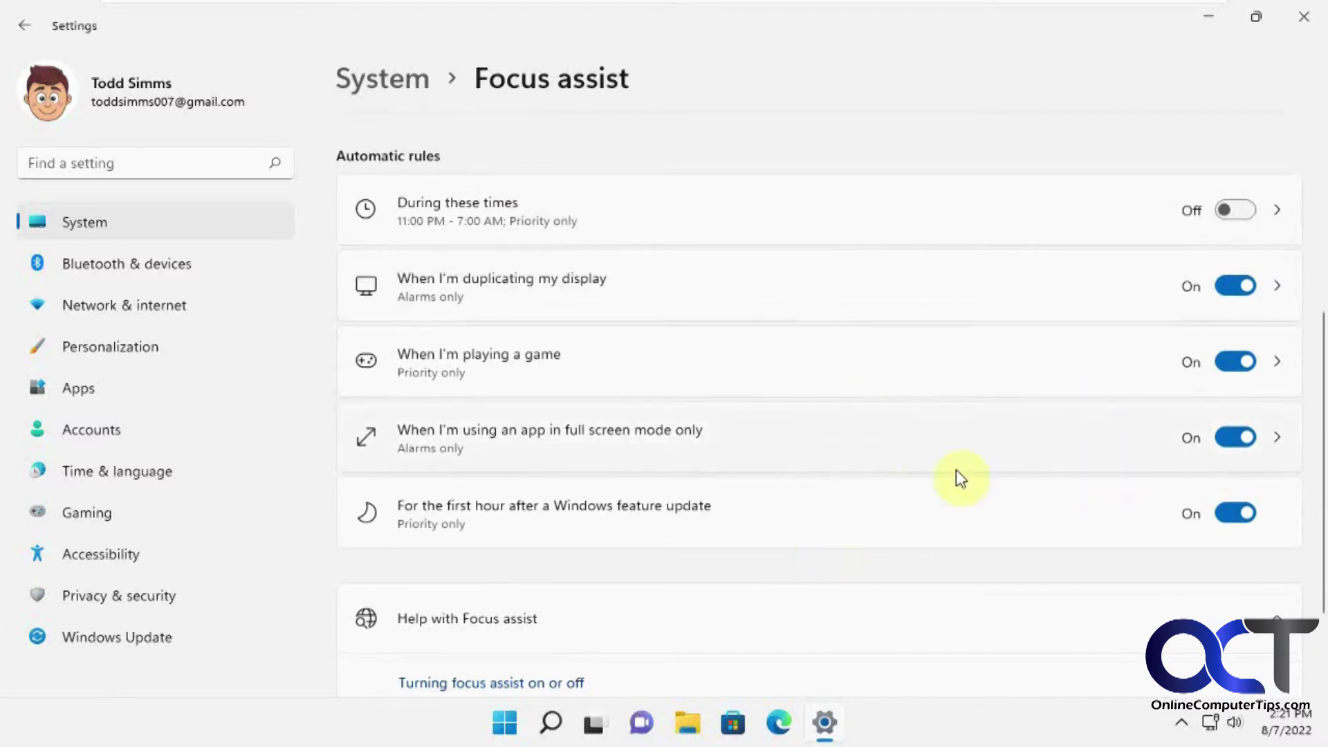
{"action": "scroll", "coordinate": [957, 476], "scroll_direction": "down", "scroll_amount": 2}
{"action": "scroll", "coordinate": [955, 474], "scroll_direction": "up", "scroll_amount": 6}
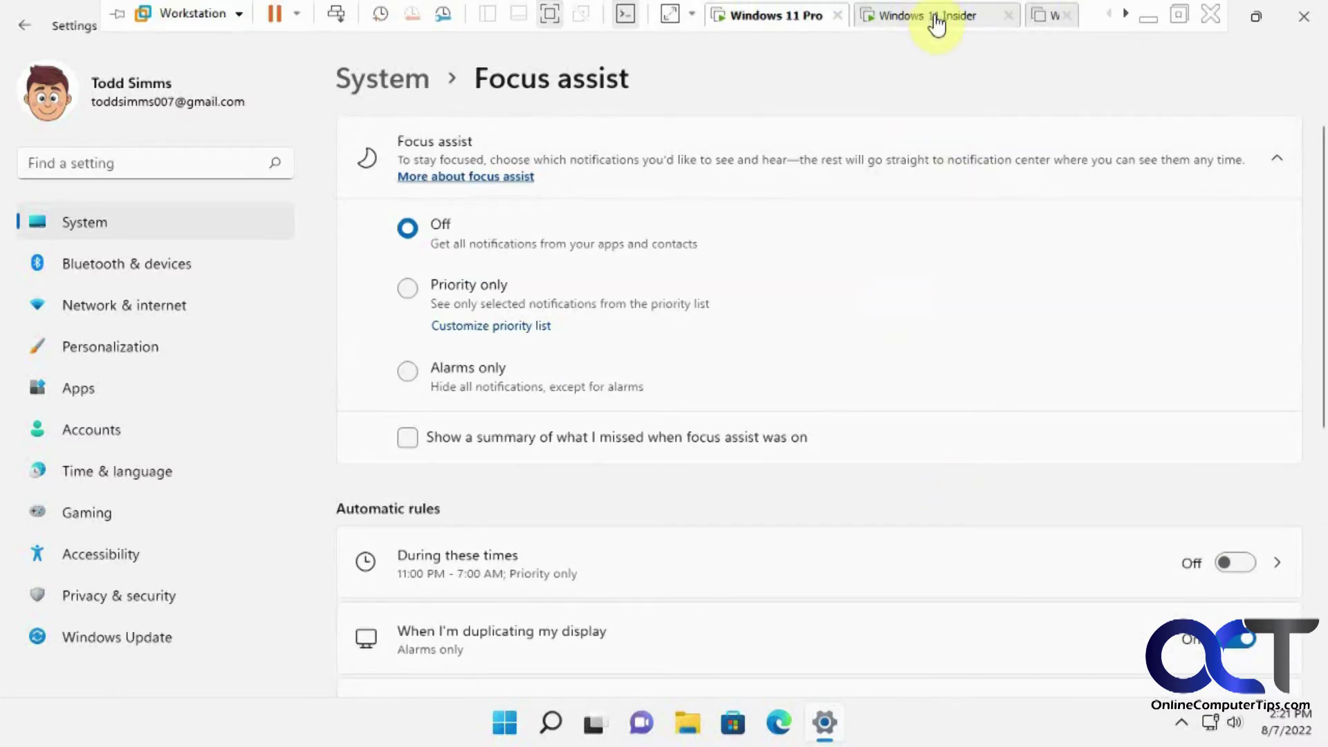
On the Insider VM, launch Settings from Start and go to System > Notifications
{"action": "left_click", "coordinate": [938, 20]}
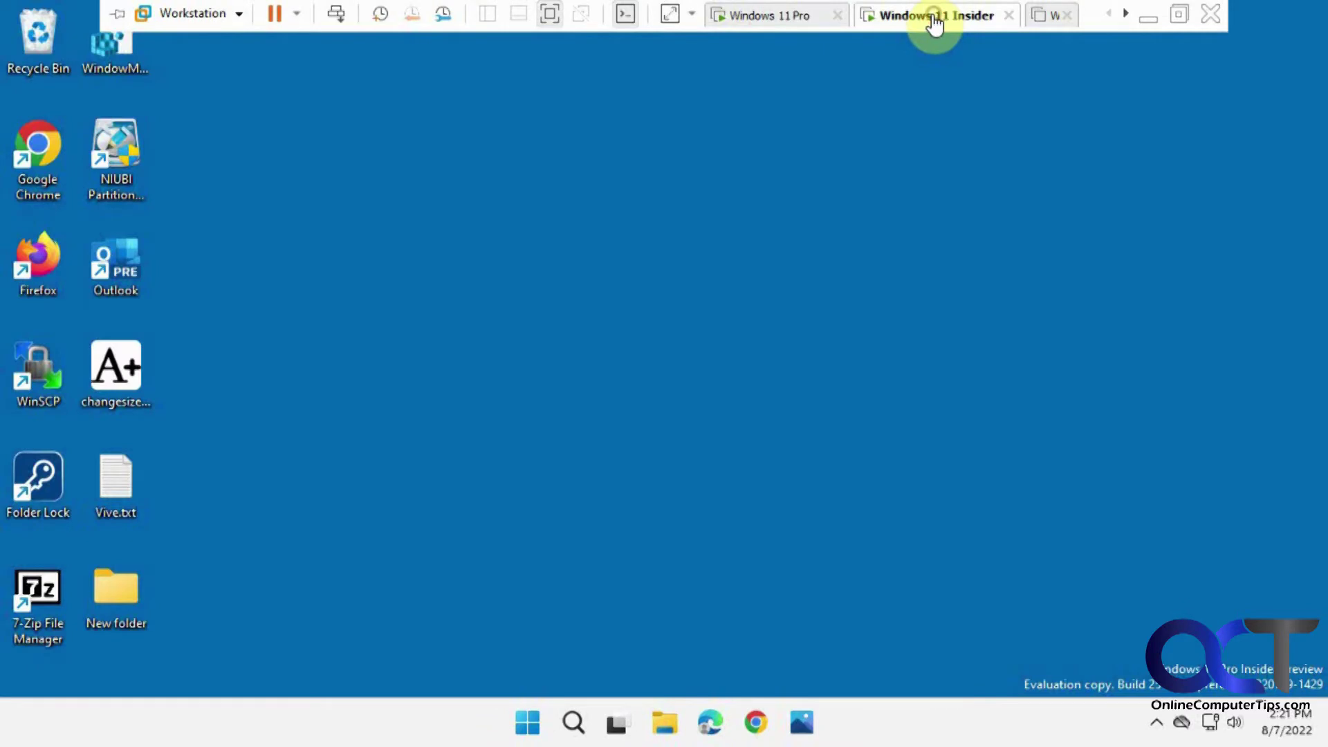
{"action": "left_click", "coordinate": [530, 720]}
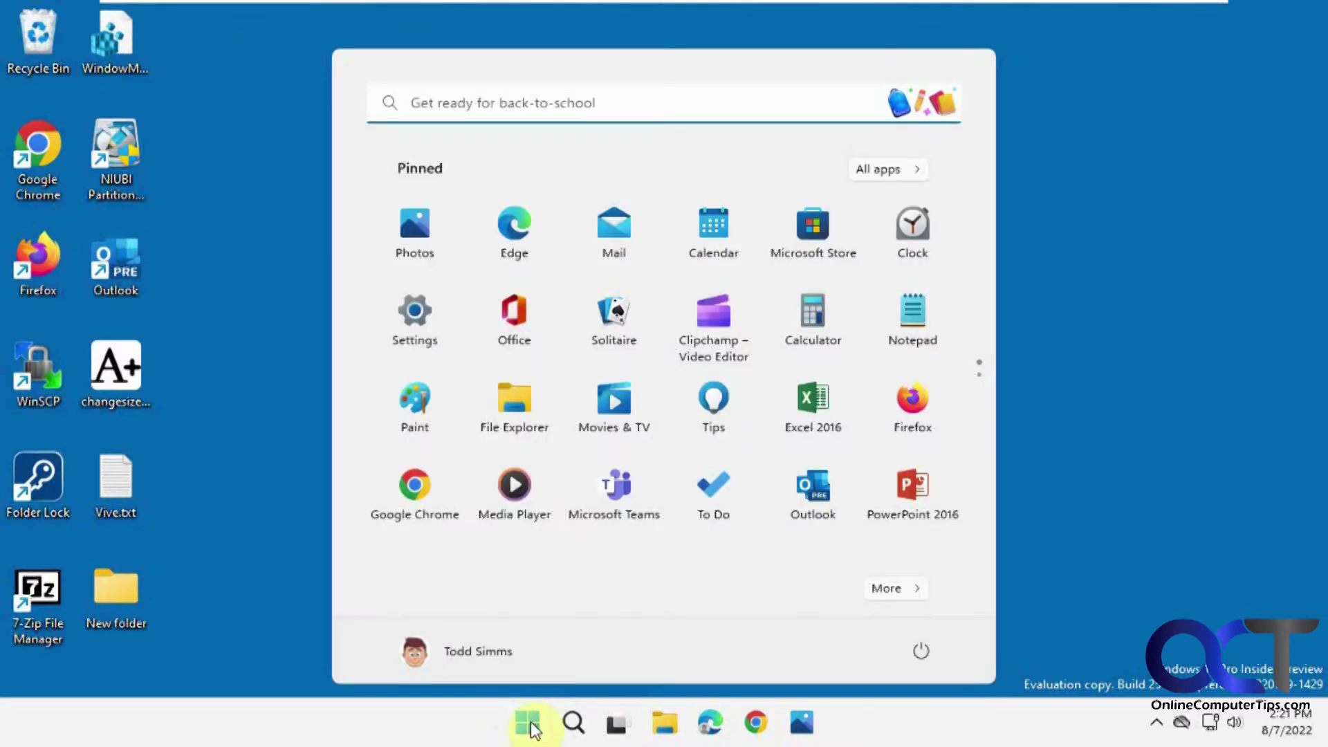
{"action": "left_click", "coordinate": [426, 318]}
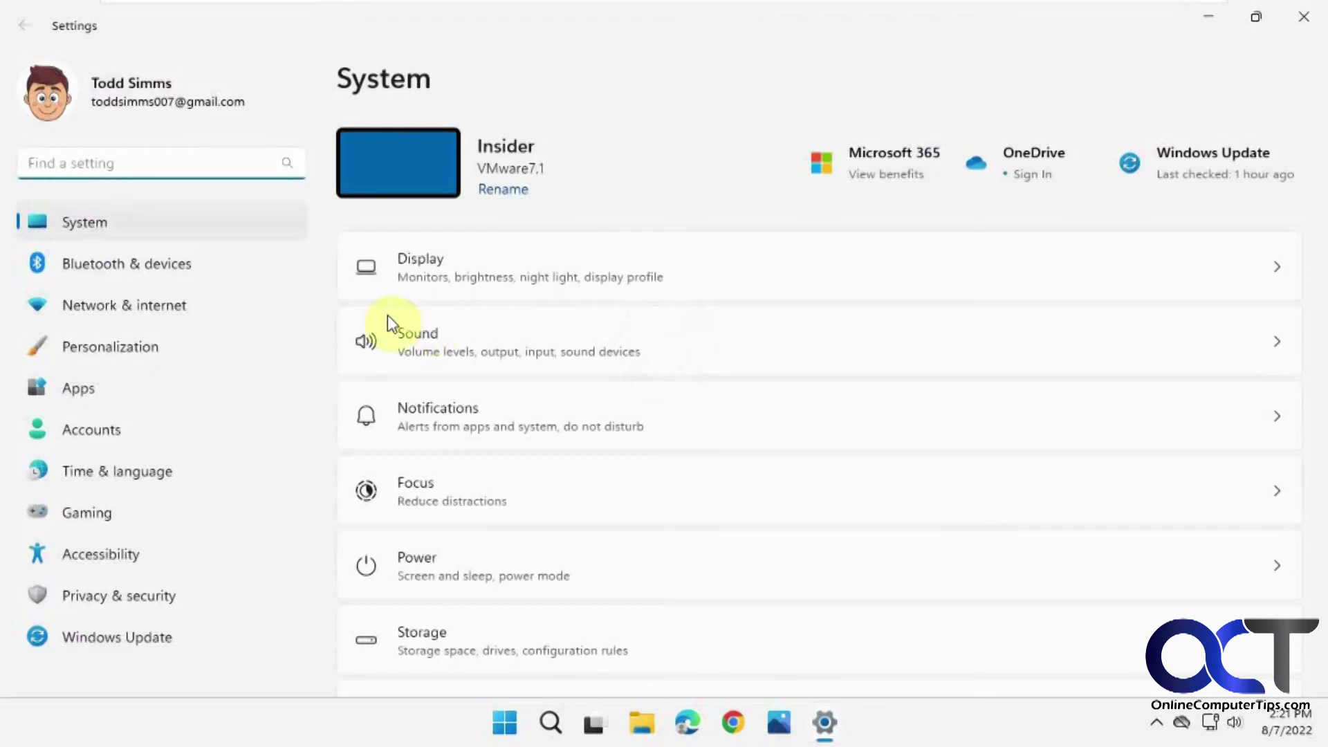
{"action": "left_click", "coordinate": [1111, 423]}
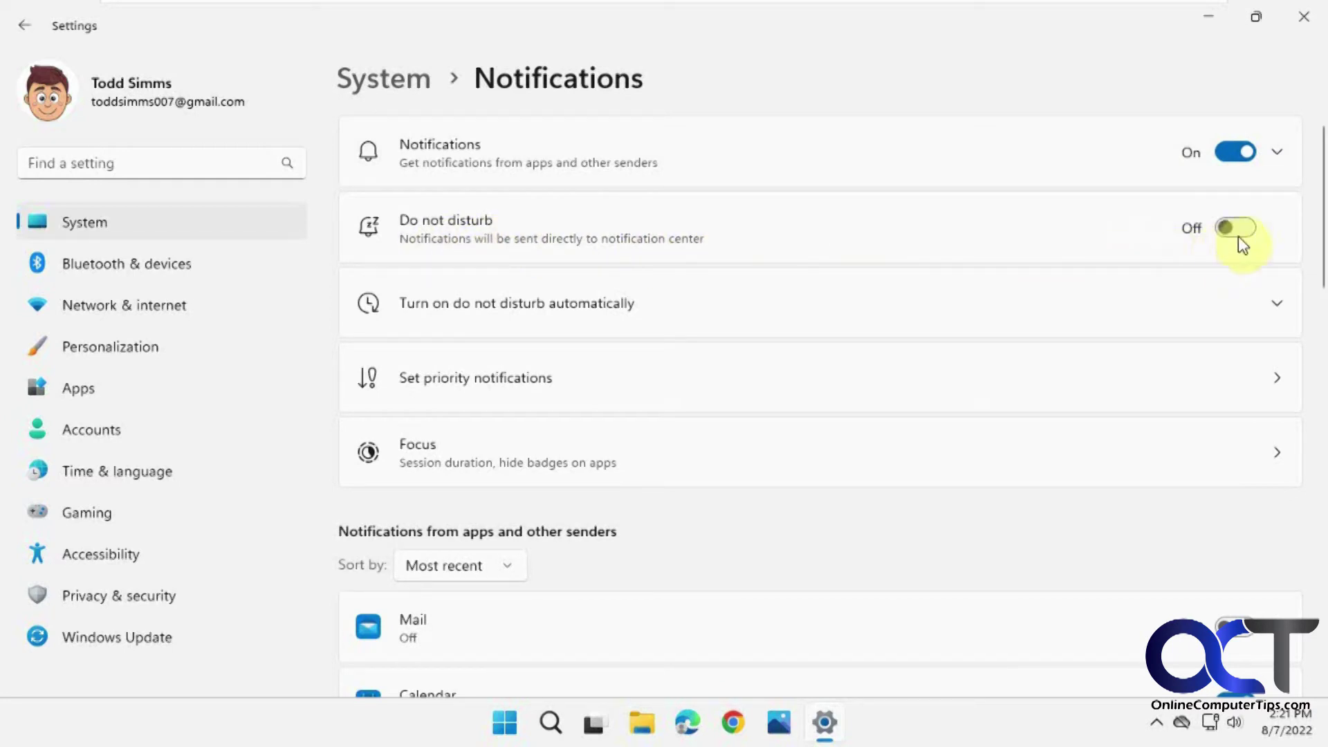
{"action": "left_click", "coordinate": [1277, 721]}
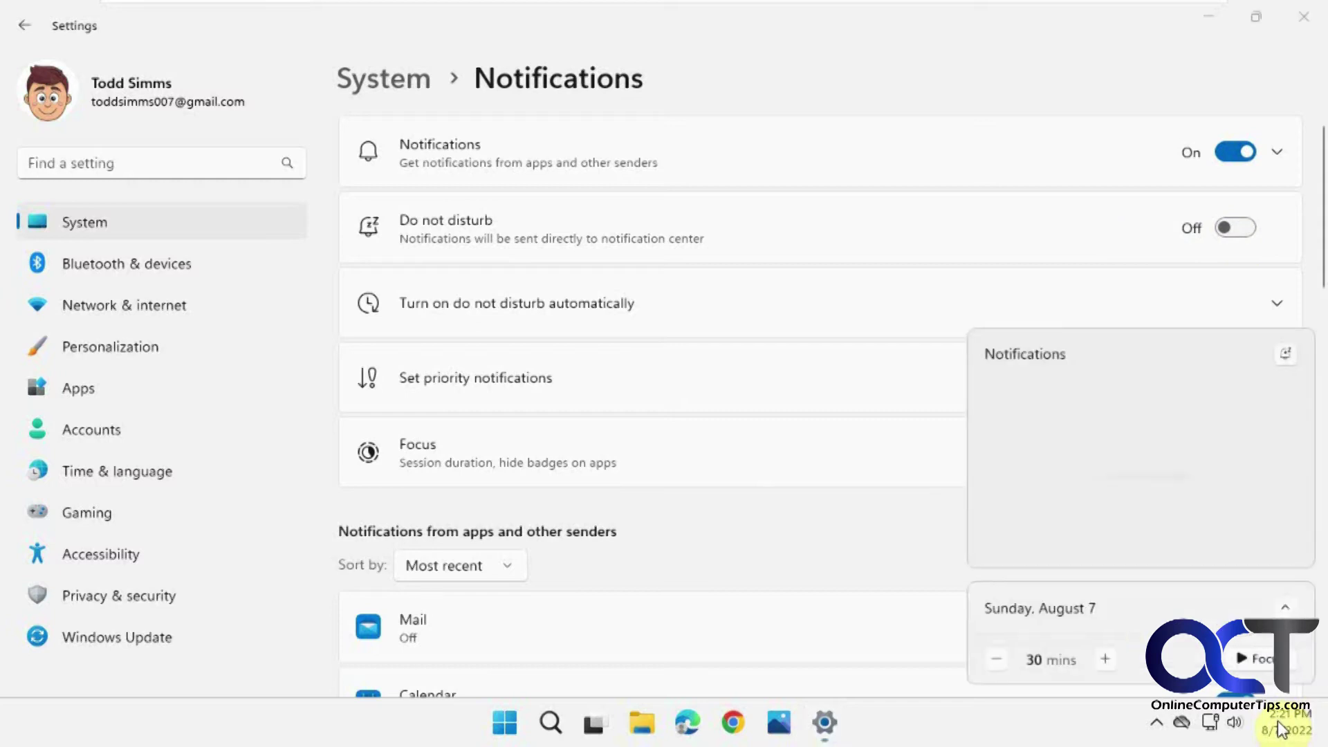
{"action": "left_click", "coordinate": [1284, 357]}
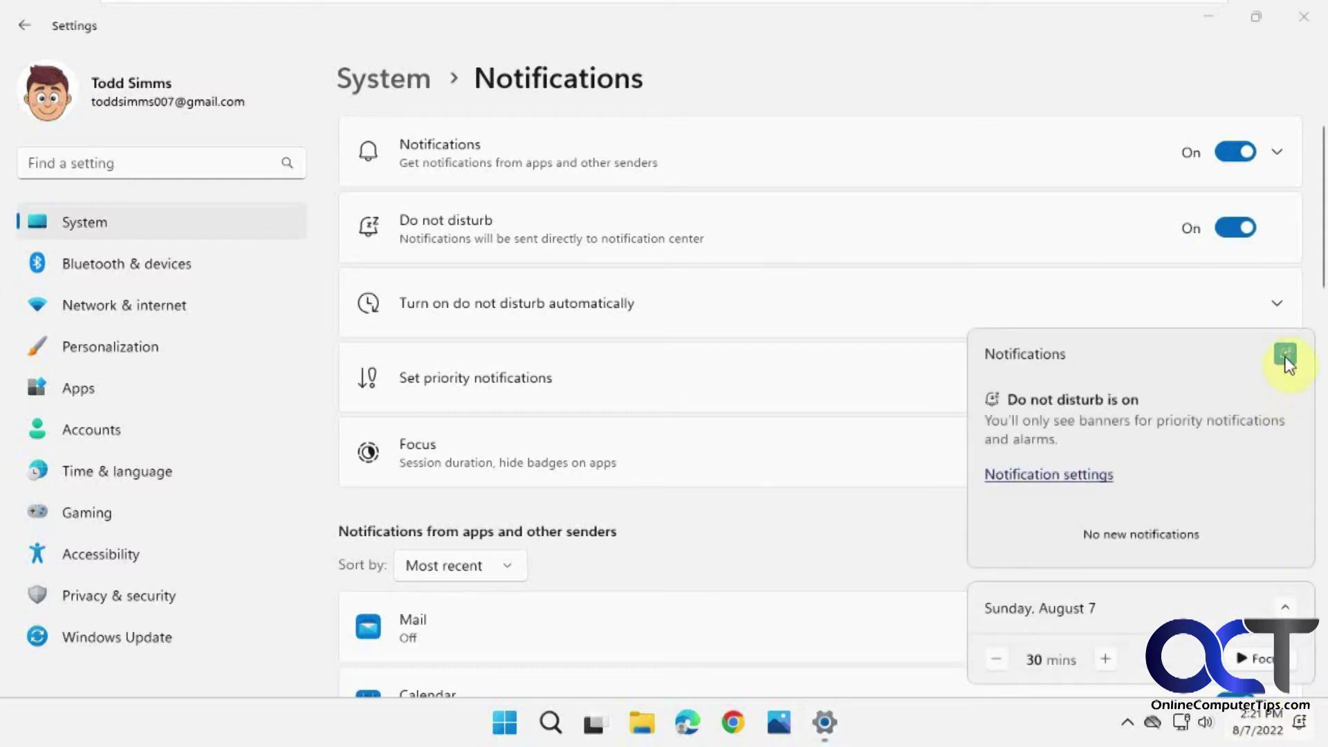
{"action": "left_click", "coordinate": [1284, 356]}
{"action": "left_click", "coordinate": [1028, 52]}
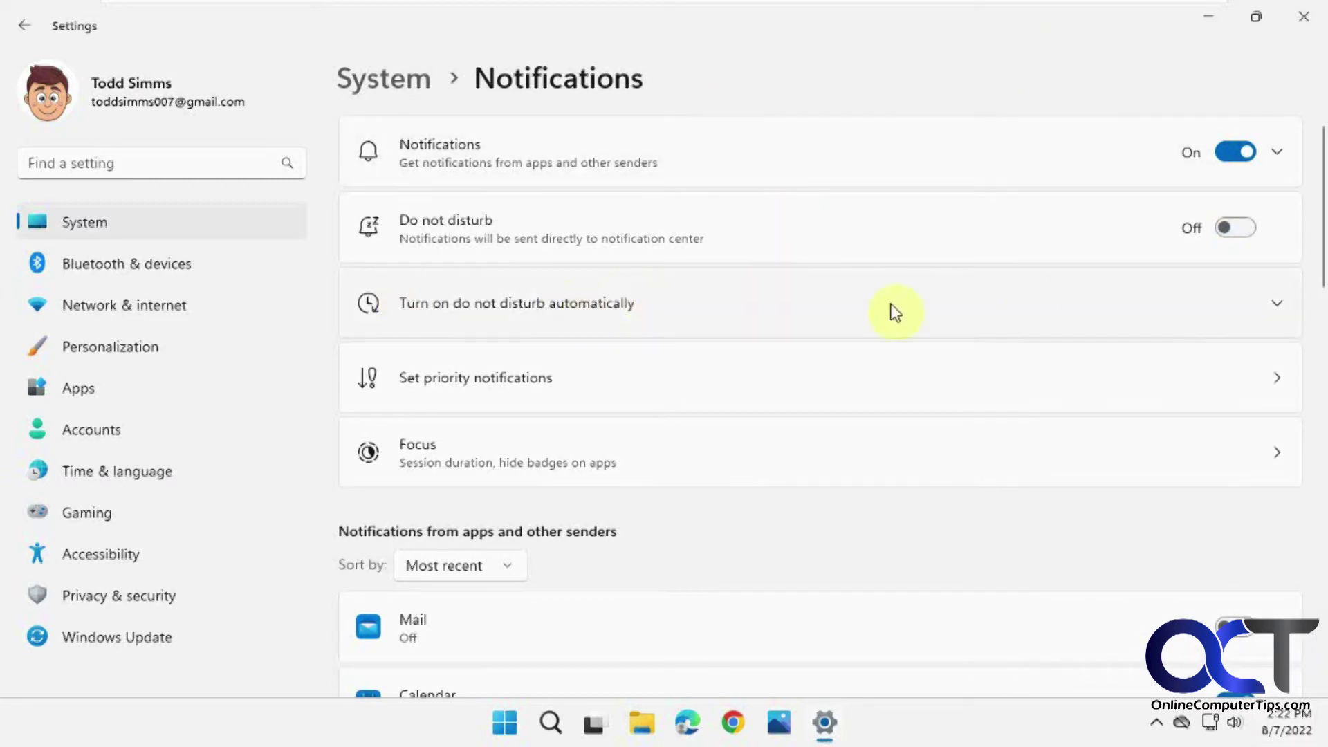
{"action": "left_click", "coordinate": [1079, 312]}
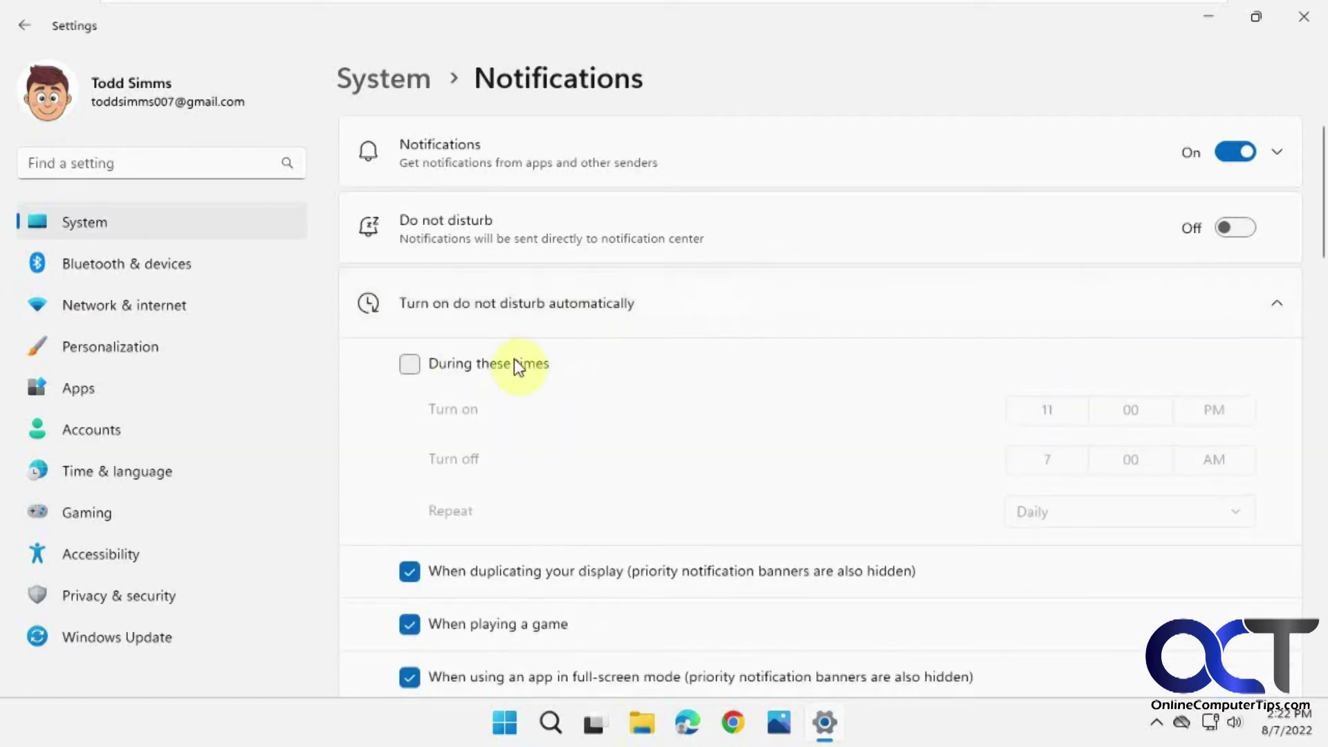
Review the automatic do not disturb options (11:00 PM–7:00 AM, Daily), then collapse them
{"action": "scroll", "coordinate": [644, 423], "scroll_direction": "down", "scroll_amount": 5}
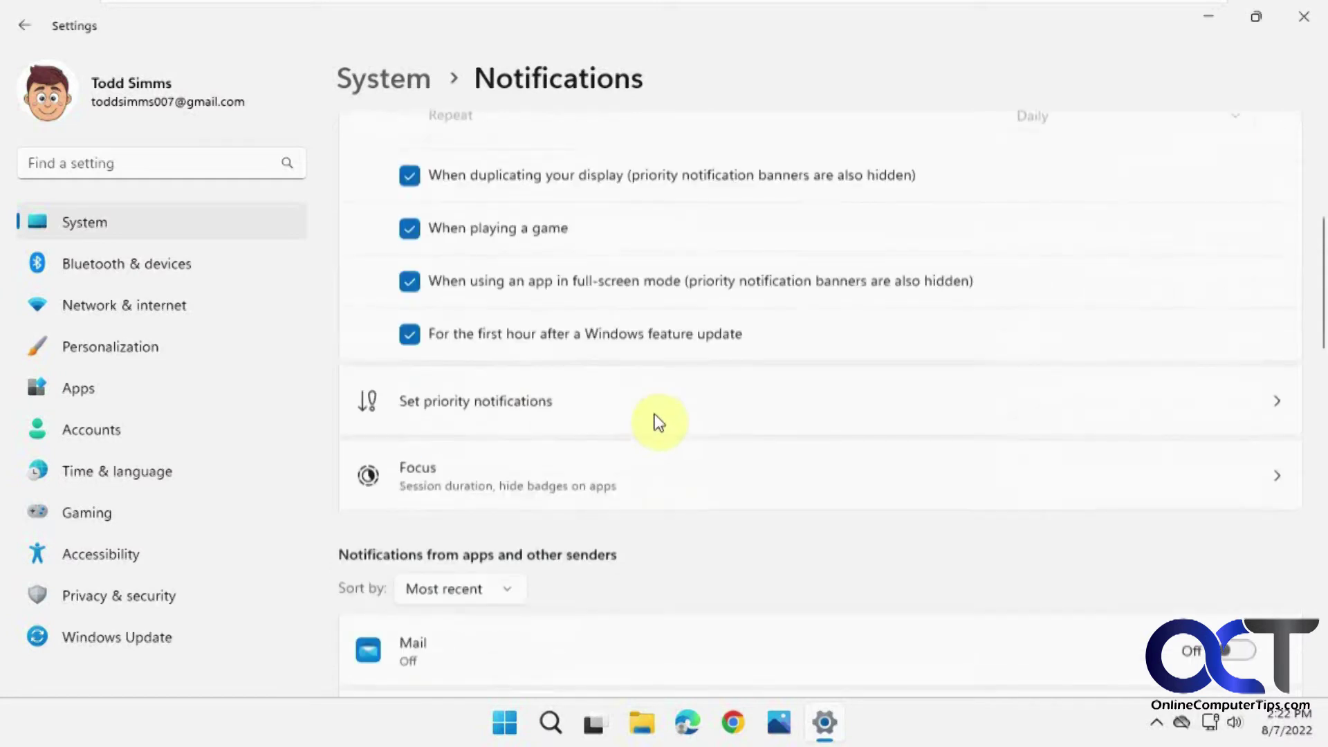
{"action": "scroll", "coordinate": [655, 412], "scroll_direction": "up", "scroll_amount": 5}
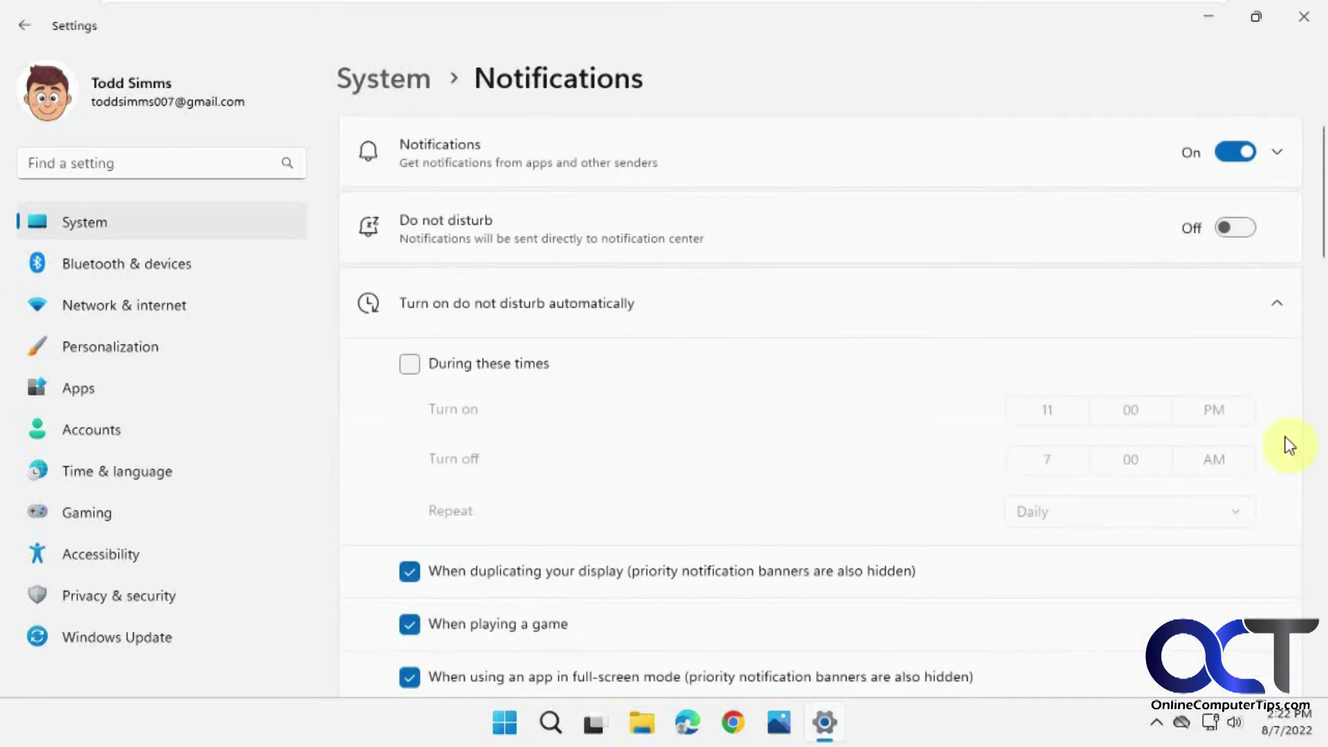
{"action": "left_click_drag", "start_coordinate": [1322, 250], "coordinate": [1321, 301]}
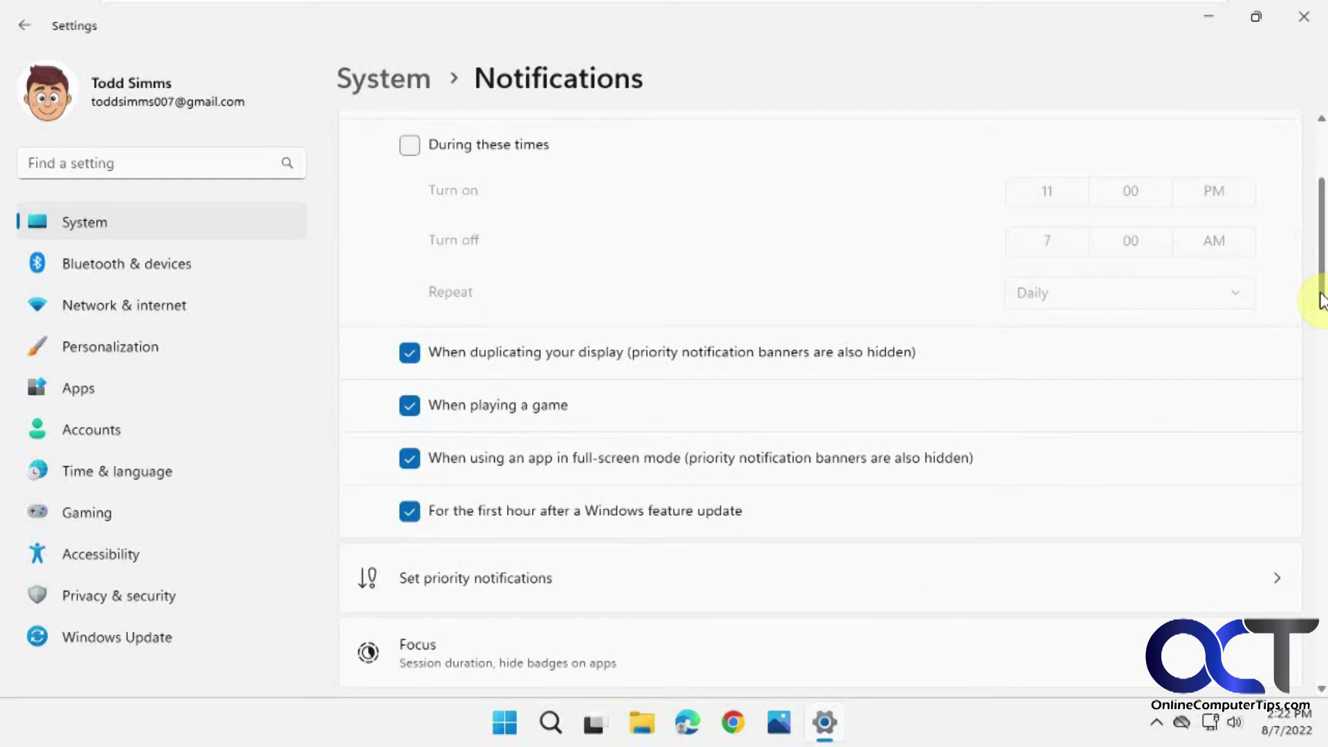
{"action": "left_click_drag", "start_coordinate": [1322, 301], "coordinate": [1322, 294]}
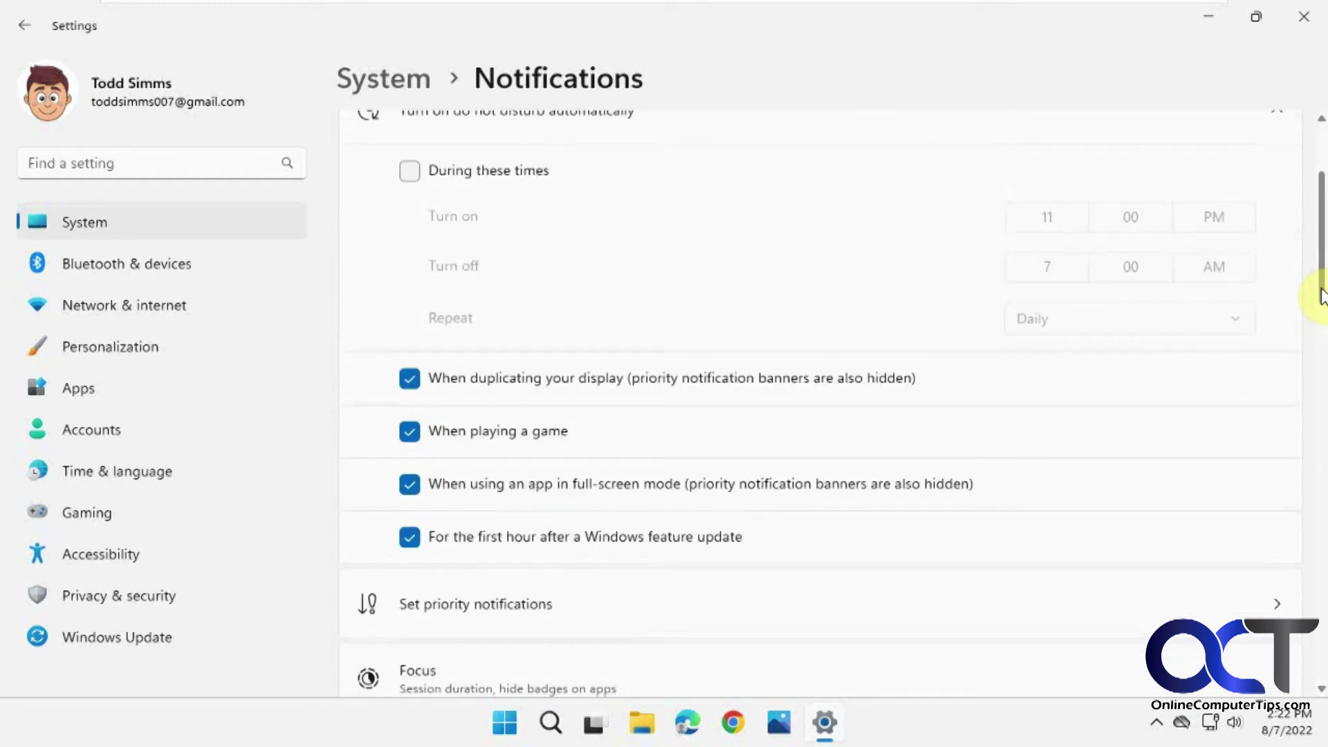
{"action": "left_click_drag", "start_coordinate": [1321, 294], "coordinate": [1319, 285]}
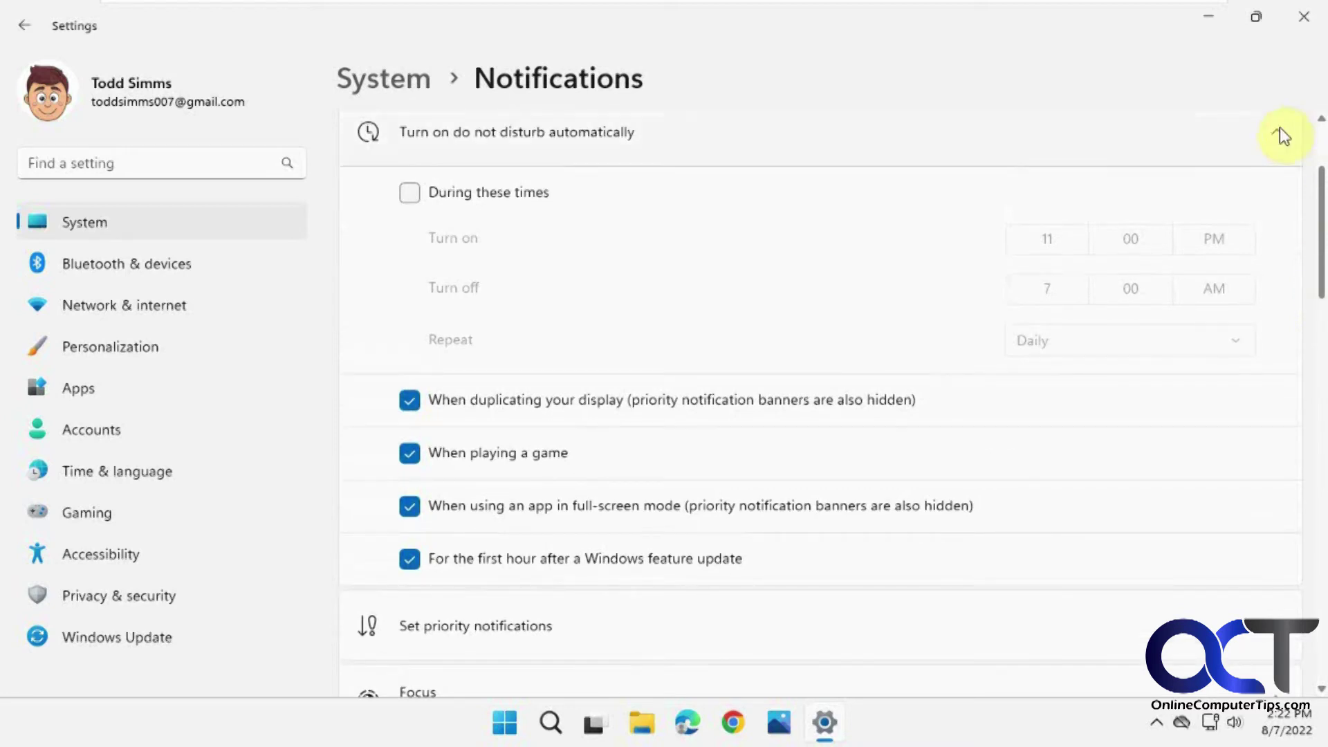
{"action": "left_click", "coordinate": [1274, 144]}
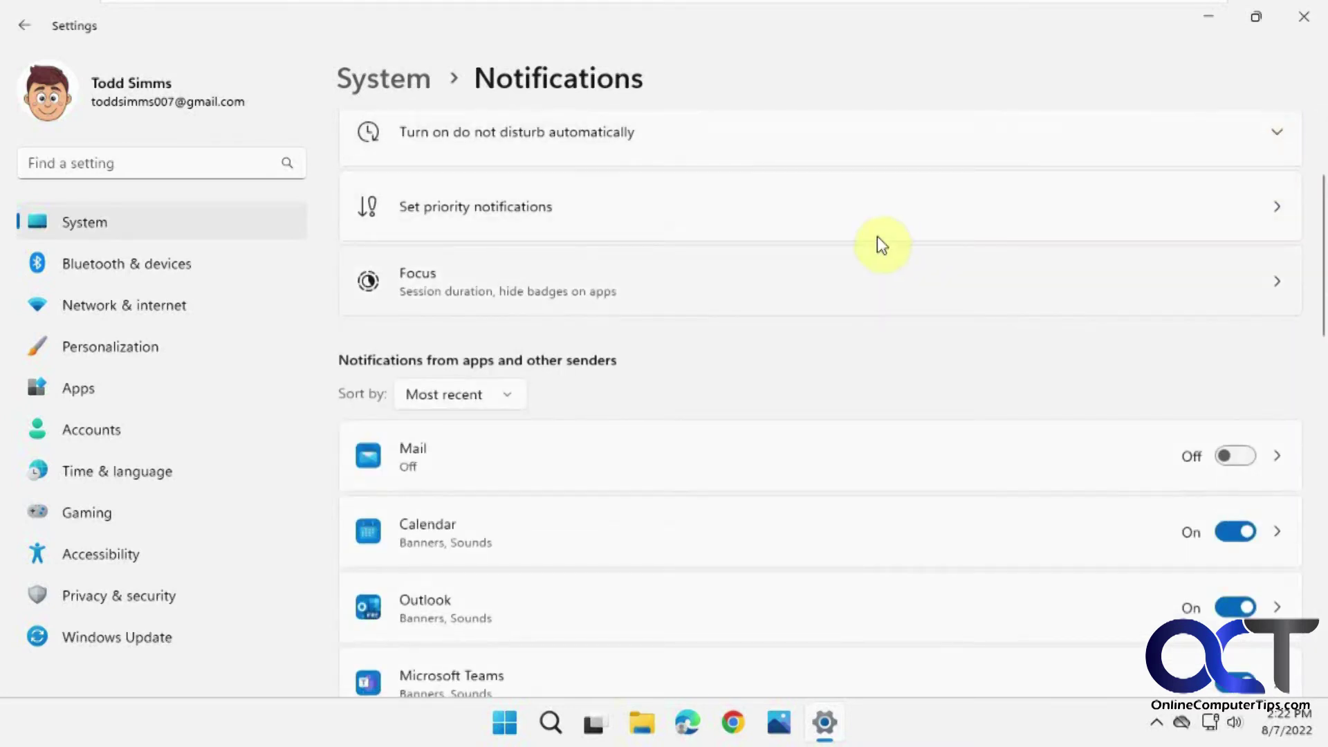
Open Set priority notifications and bring up the list of apps that can be added
{"action": "left_click", "coordinate": [851, 227]}
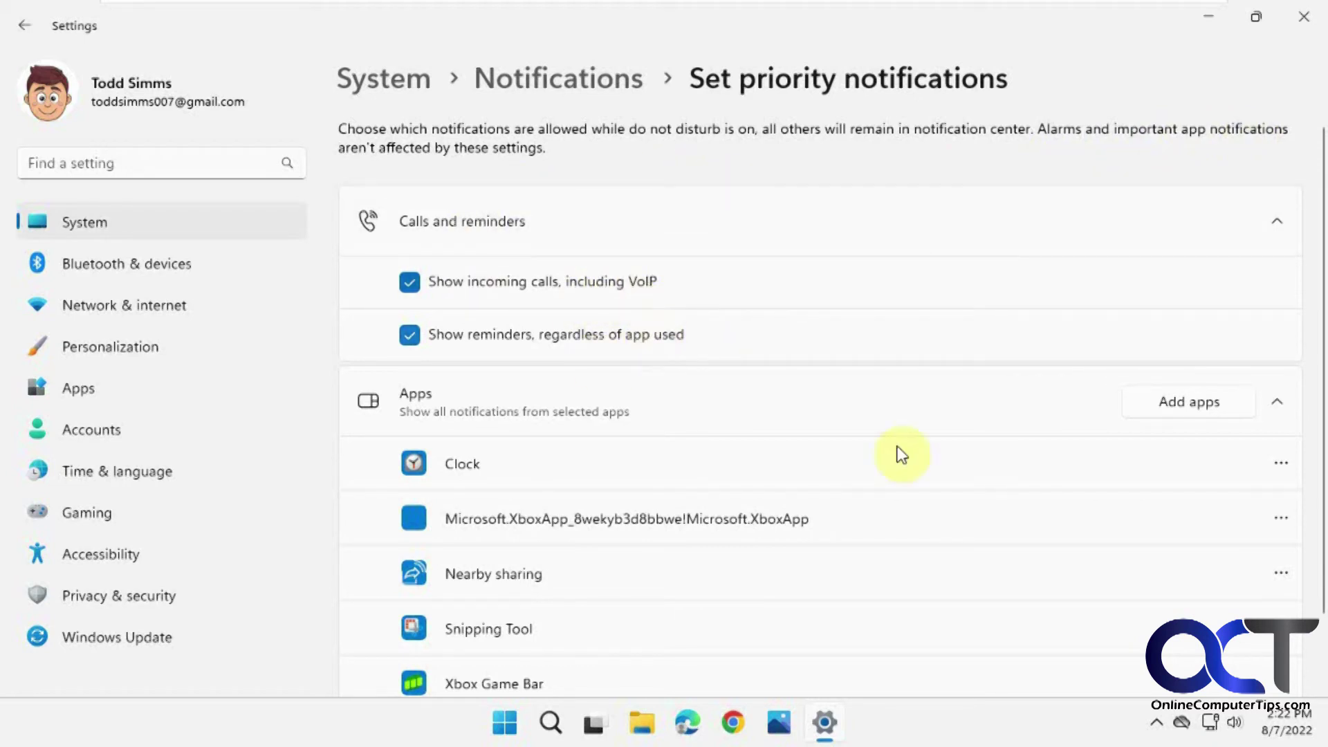
{"action": "left_click", "coordinate": [1207, 403]}
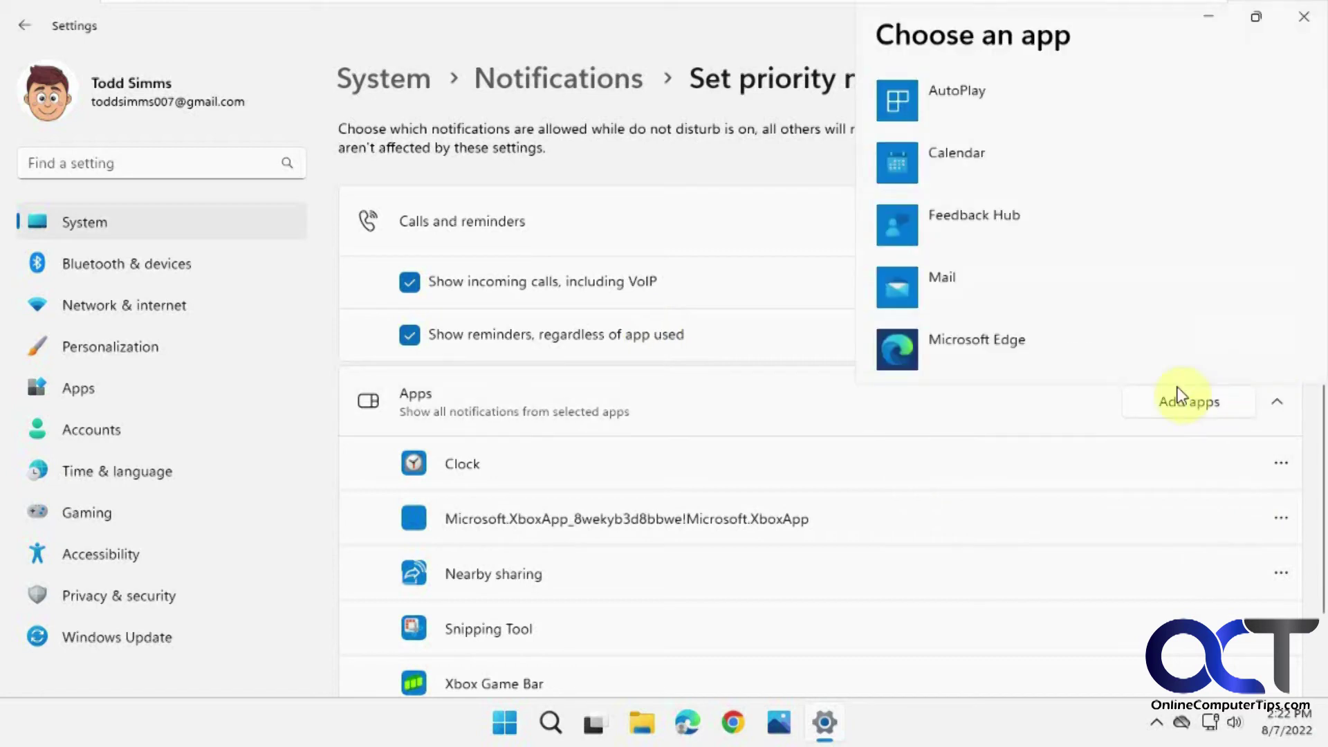
Close the app picker without adding anything and look at the Clock entry's options
{"action": "scroll", "coordinate": [1115, 249], "scroll_direction": "down", "scroll_amount": 15}
{"action": "scroll", "coordinate": [1112, 262], "scroll_direction": "up", "scroll_amount": 15}
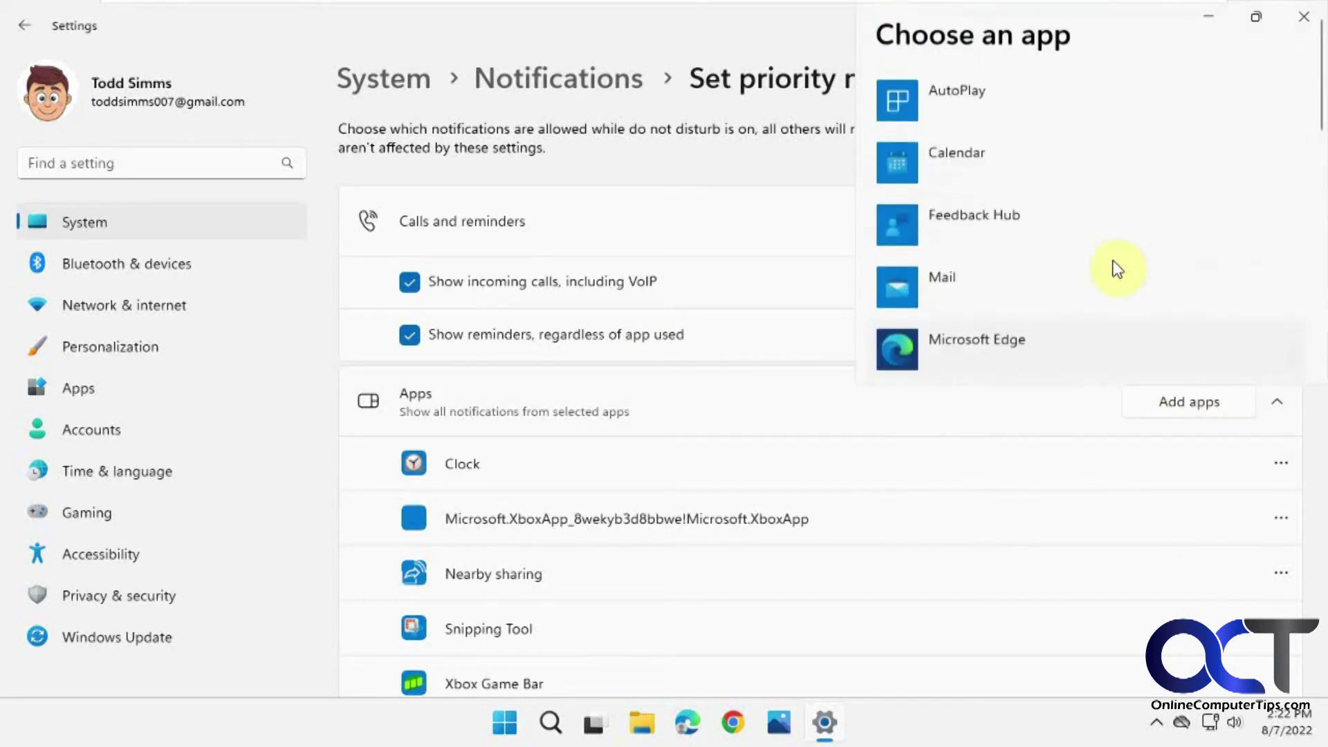
{"action": "left_click", "coordinate": [784, 166]}
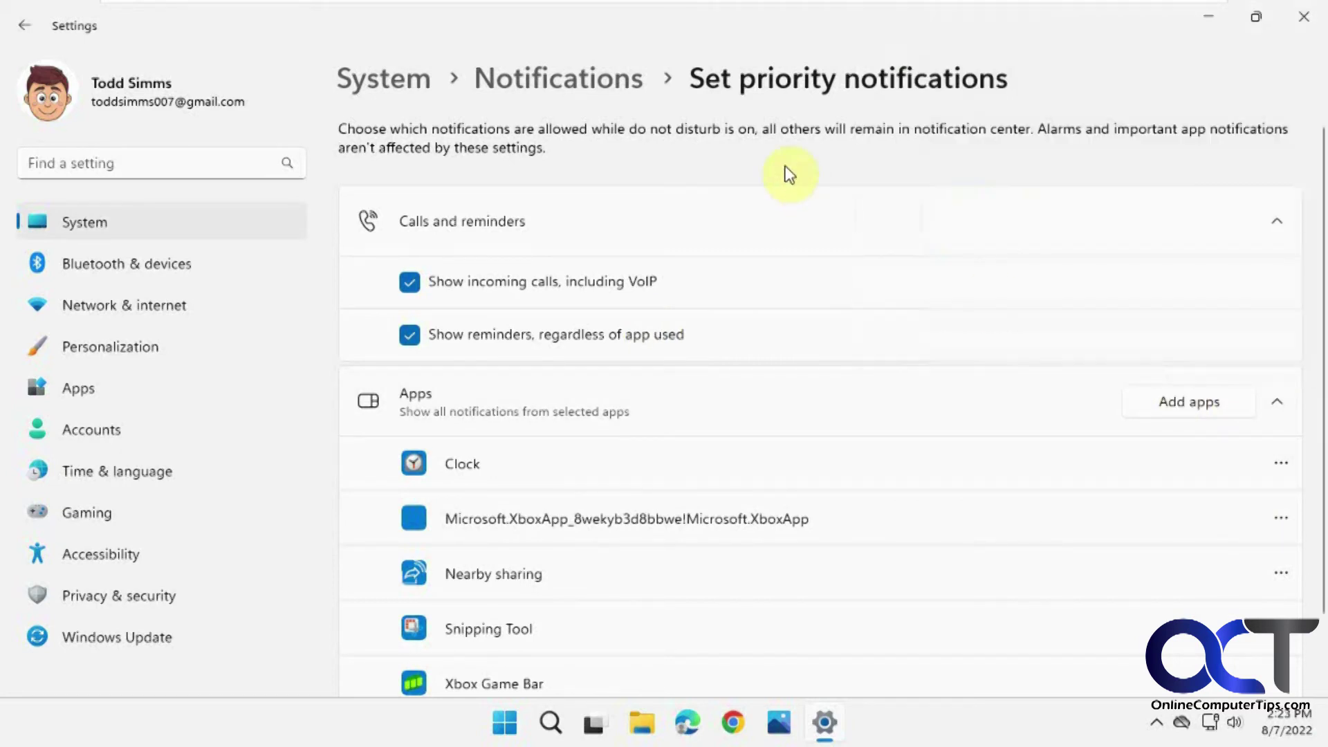
{"action": "left_click", "coordinate": [1282, 464]}
{"action": "left_click", "coordinate": [989, 334]}
Remove Xbox Game Bar from the priority apps list
{"action": "scroll", "coordinate": [990, 334], "scroll_direction": "down", "scroll_amount": 2}
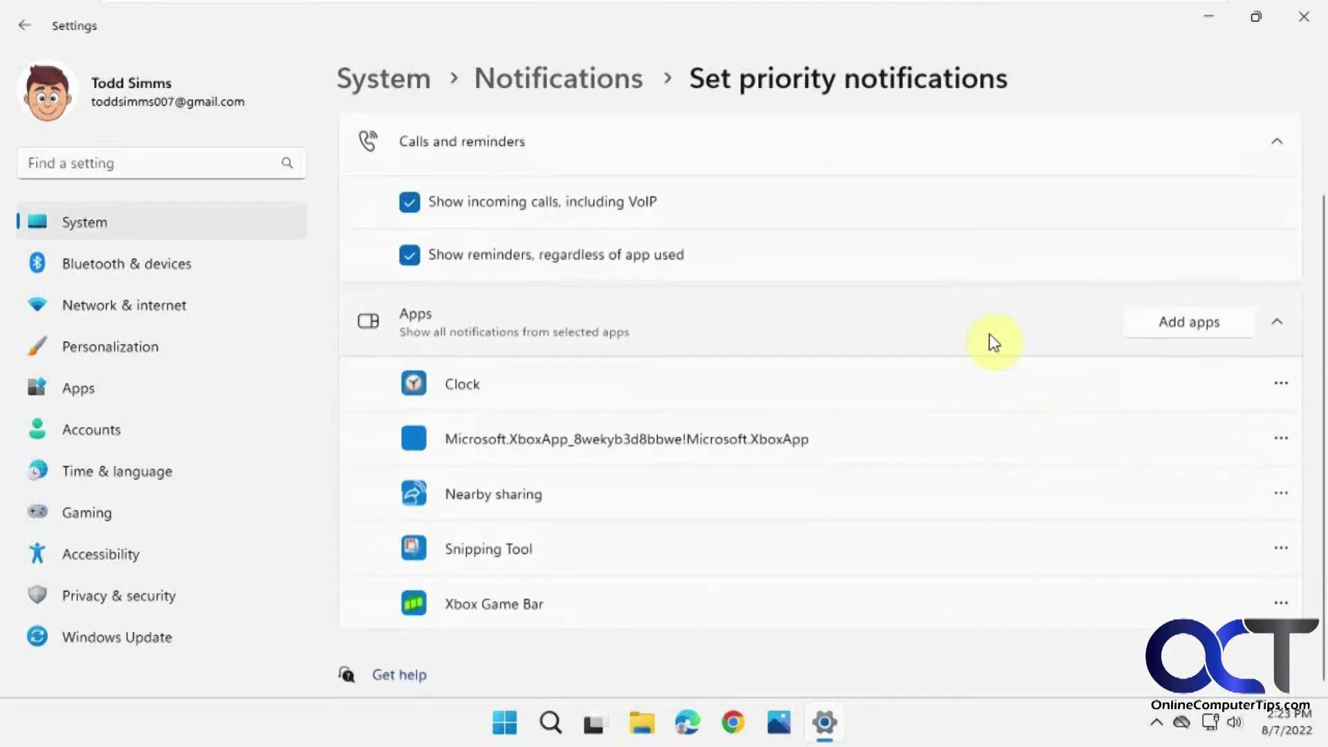
{"action": "left_click", "coordinate": [1281, 605]}
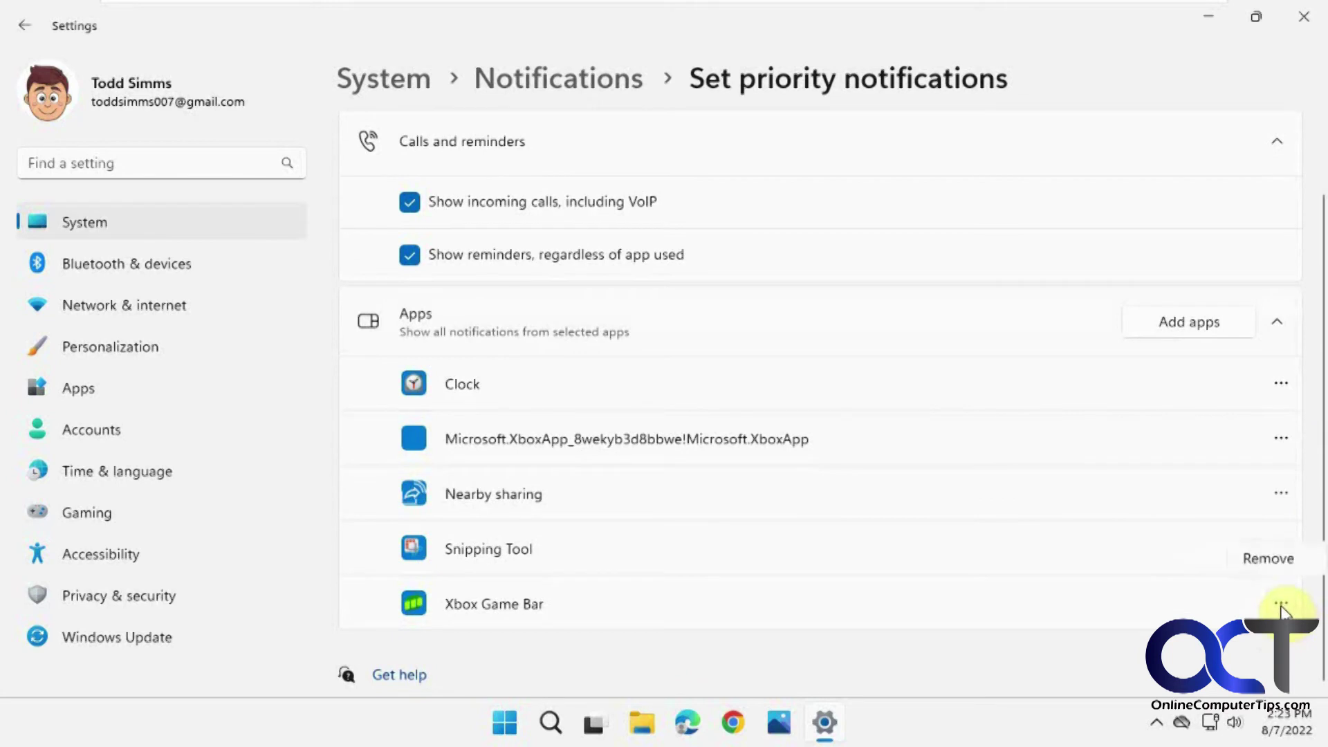
{"action": "left_click", "coordinate": [1276, 558]}
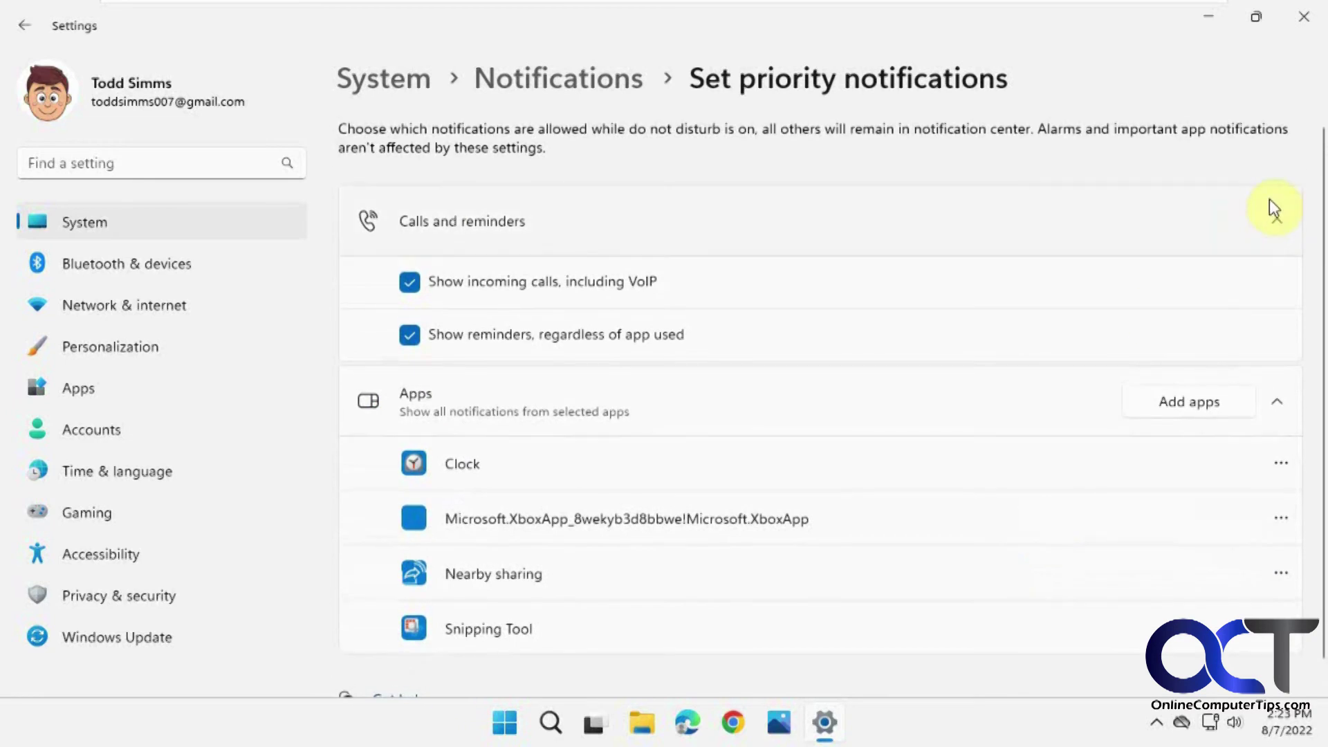
Visit the Focus page, return to Notifications, and open the notification centre
{"action": "left_click", "coordinate": [590, 83]}
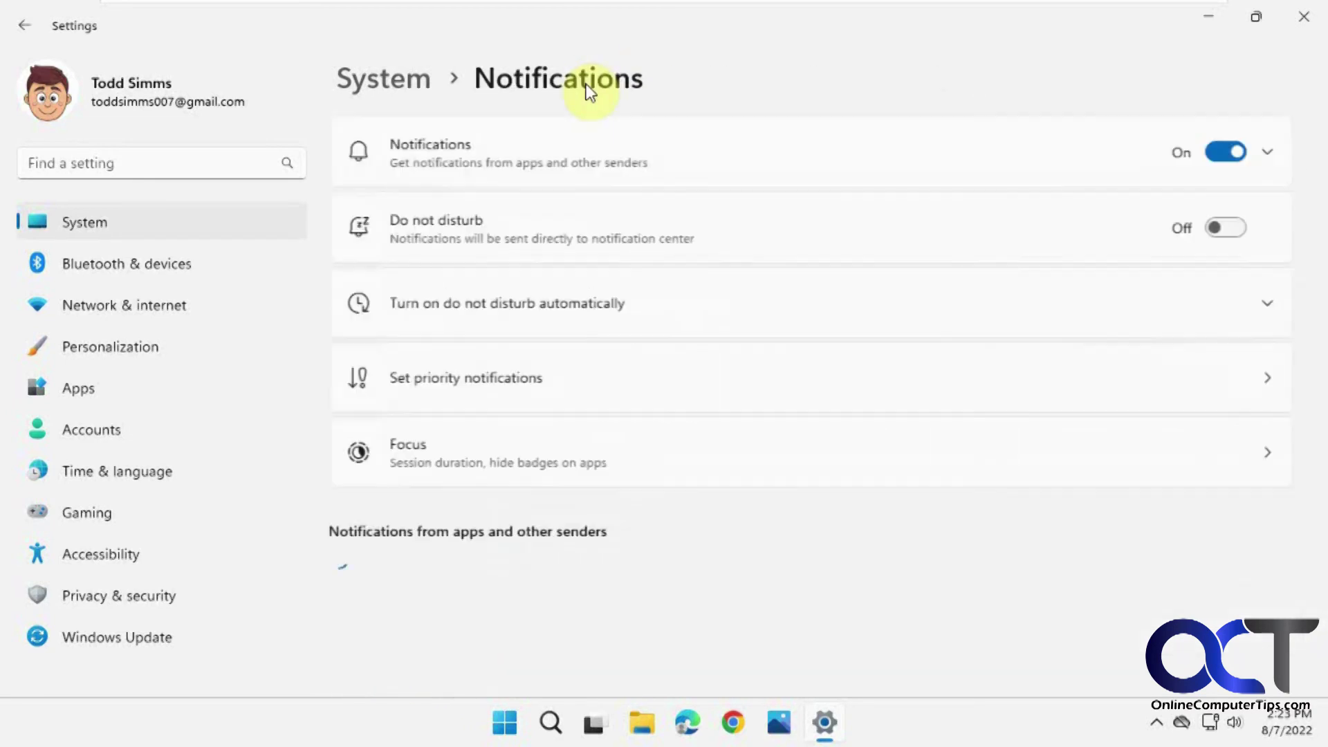
{"action": "left_click", "coordinate": [544, 462]}
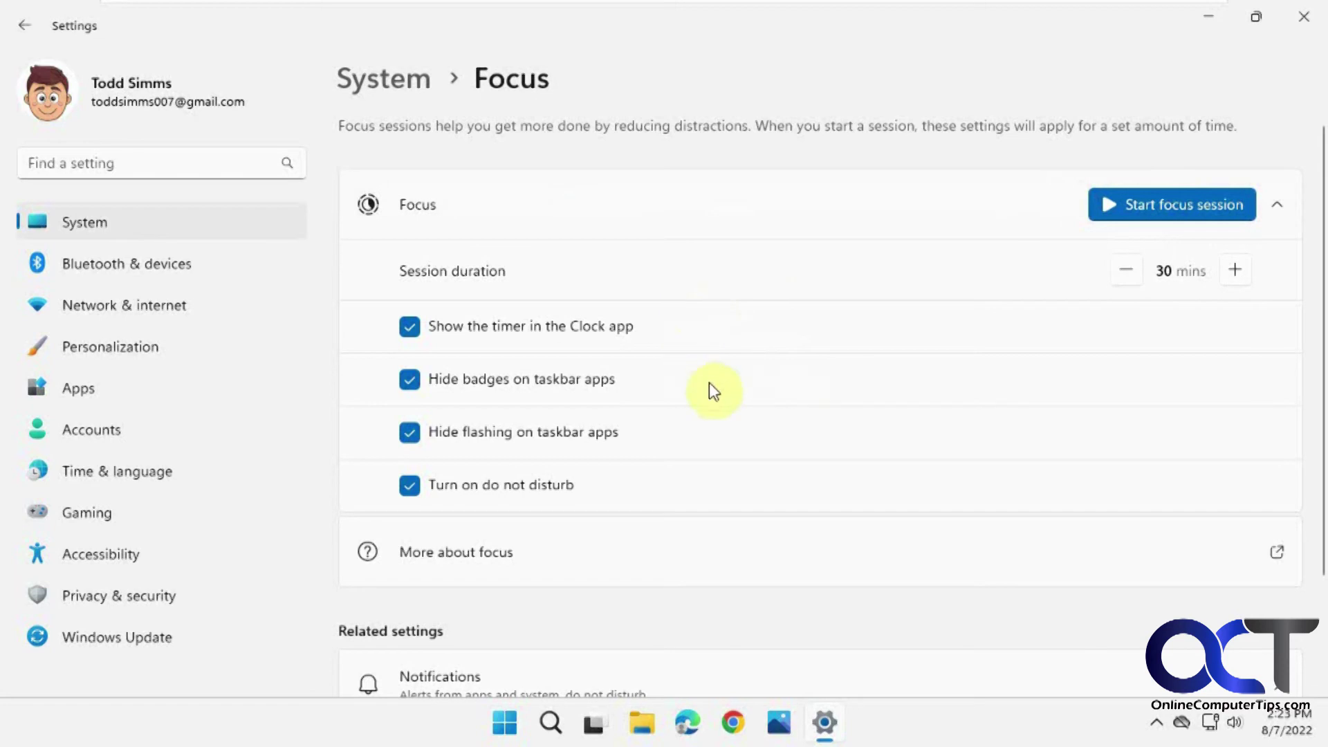
{"action": "scroll", "coordinate": [712, 391], "scroll_direction": "down", "scroll_amount": 2}
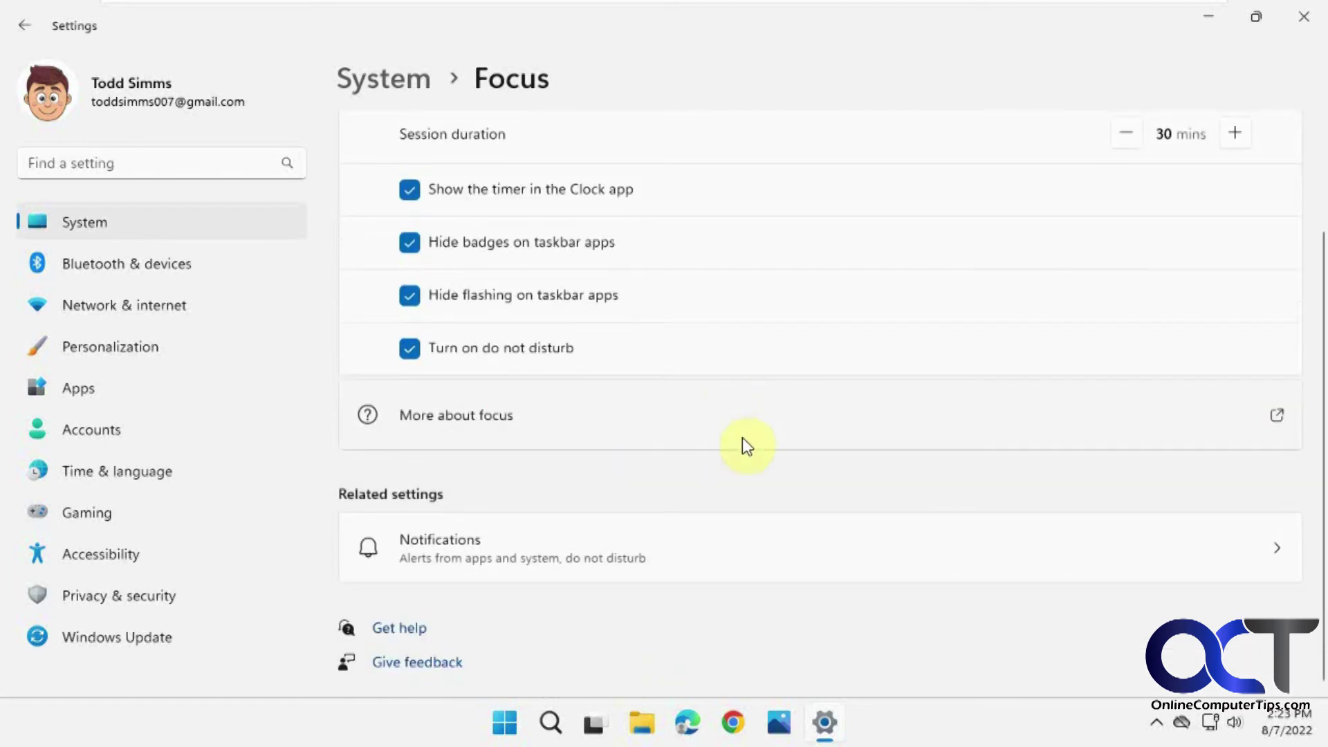
{"action": "left_click", "coordinate": [749, 543]}
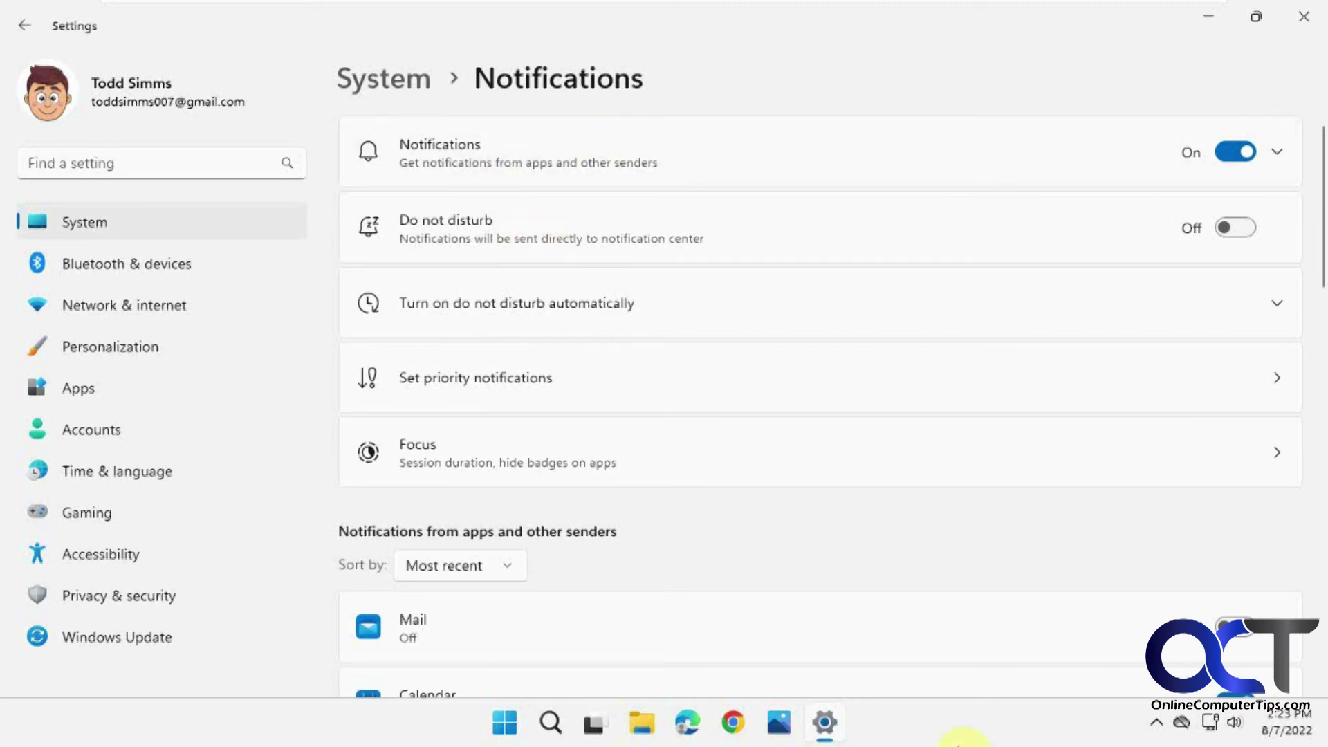
{"action": "left_click", "coordinate": [1287, 730]}
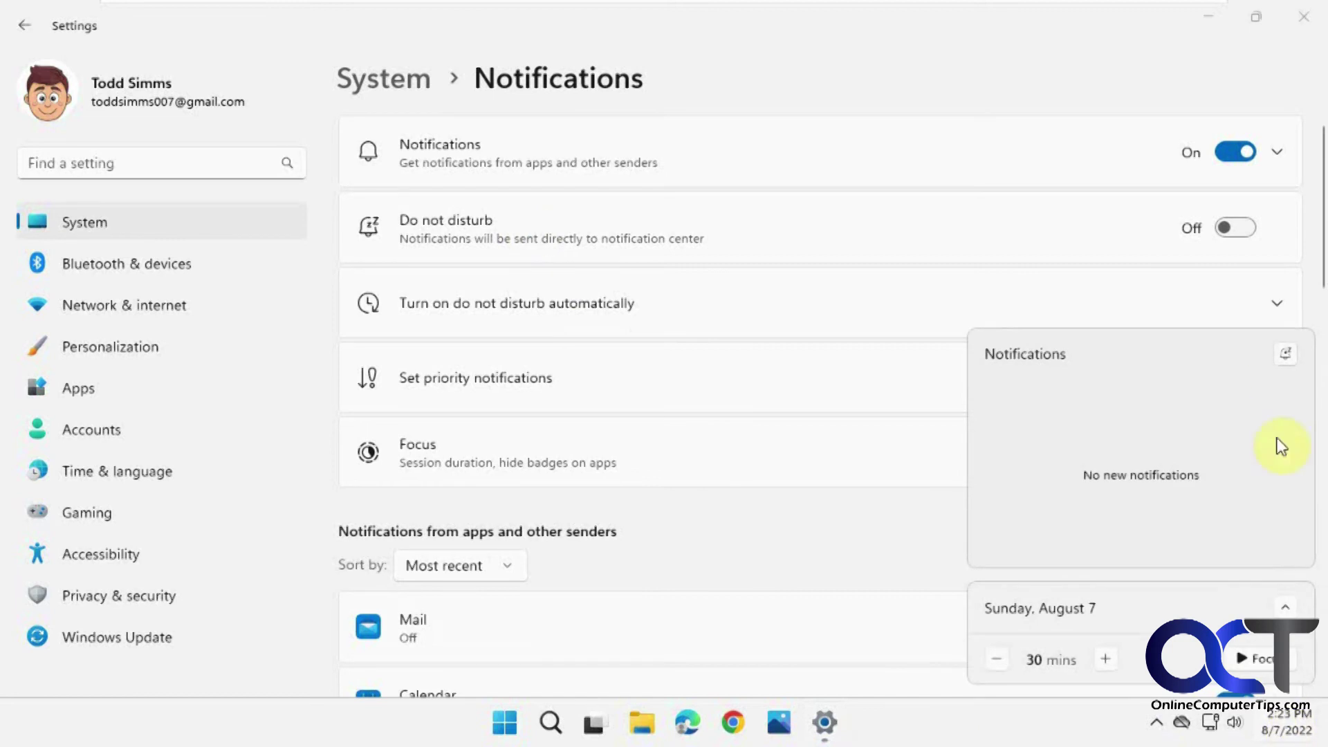
{"action": "left_click", "coordinate": [1287, 357]}
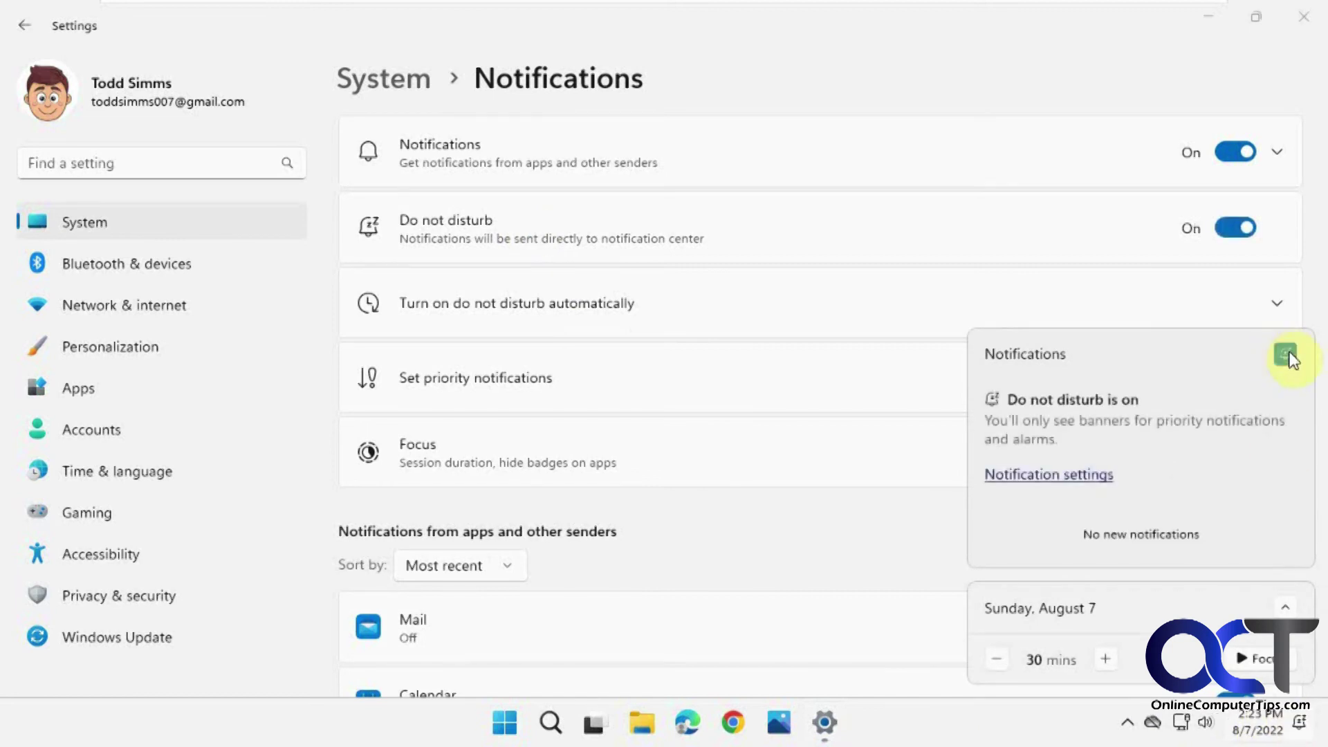
{"action": "left_click", "coordinate": [1287, 355]}
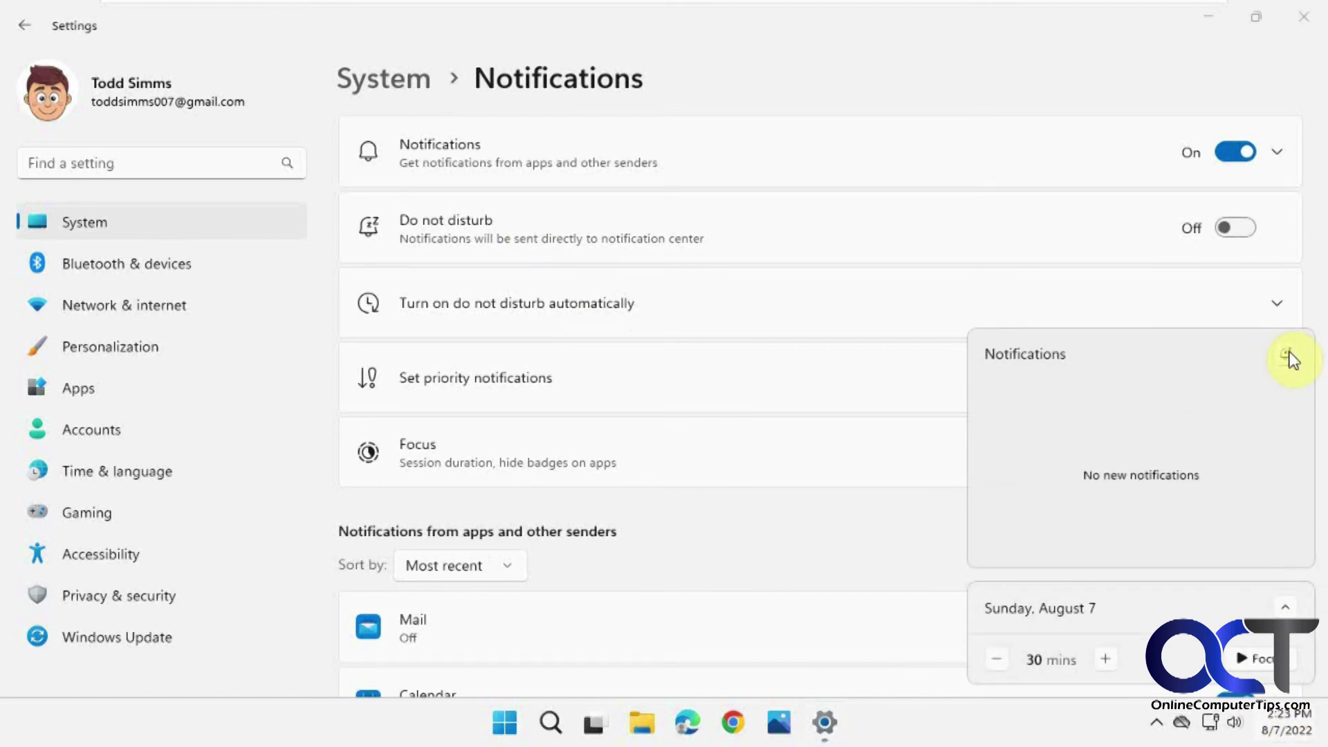
{"action": "left_click", "coordinate": [1288, 723]}
{"action": "left_click", "coordinate": [1289, 723]}
{"action": "left_click", "coordinate": [1287, 355]}
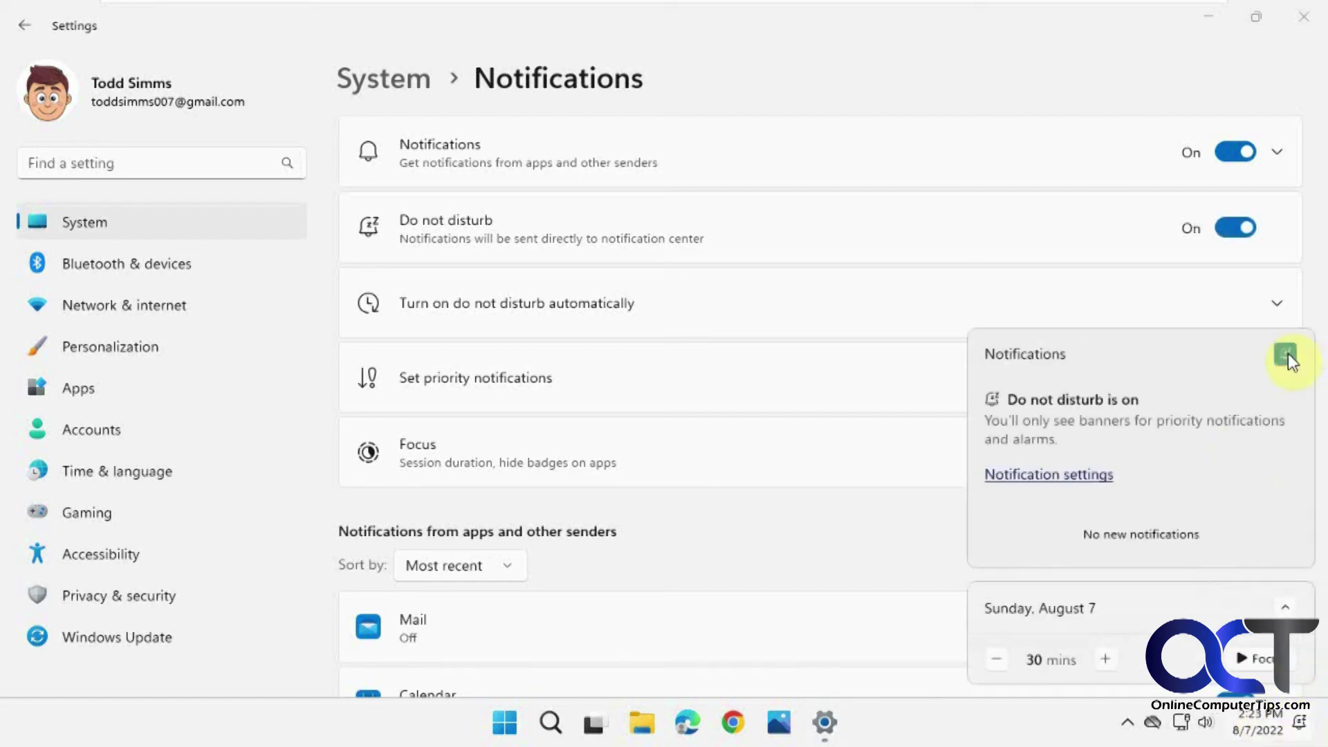
{"action": "left_click", "coordinate": [1289, 355]}
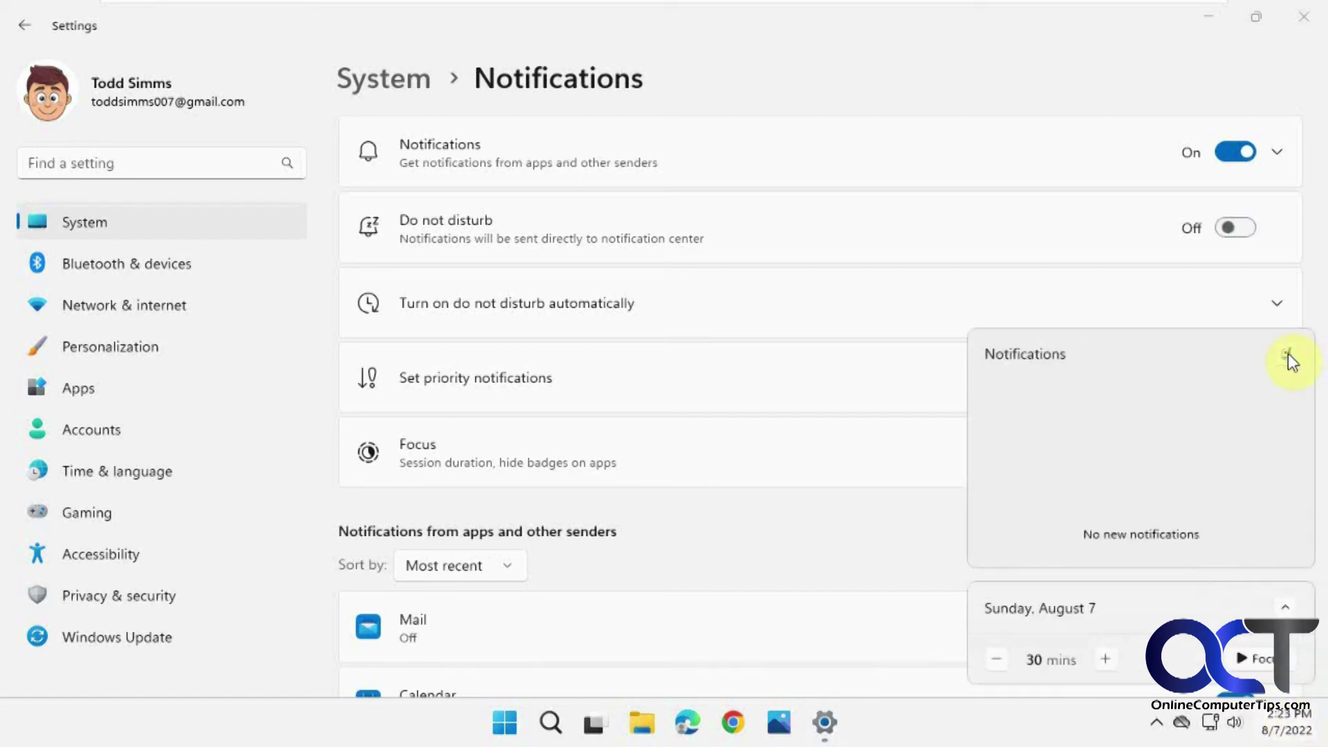
{"action": "left_click", "coordinate": [871, 53]}
{"action": "mouse_move", "coordinate": [969, 1]}
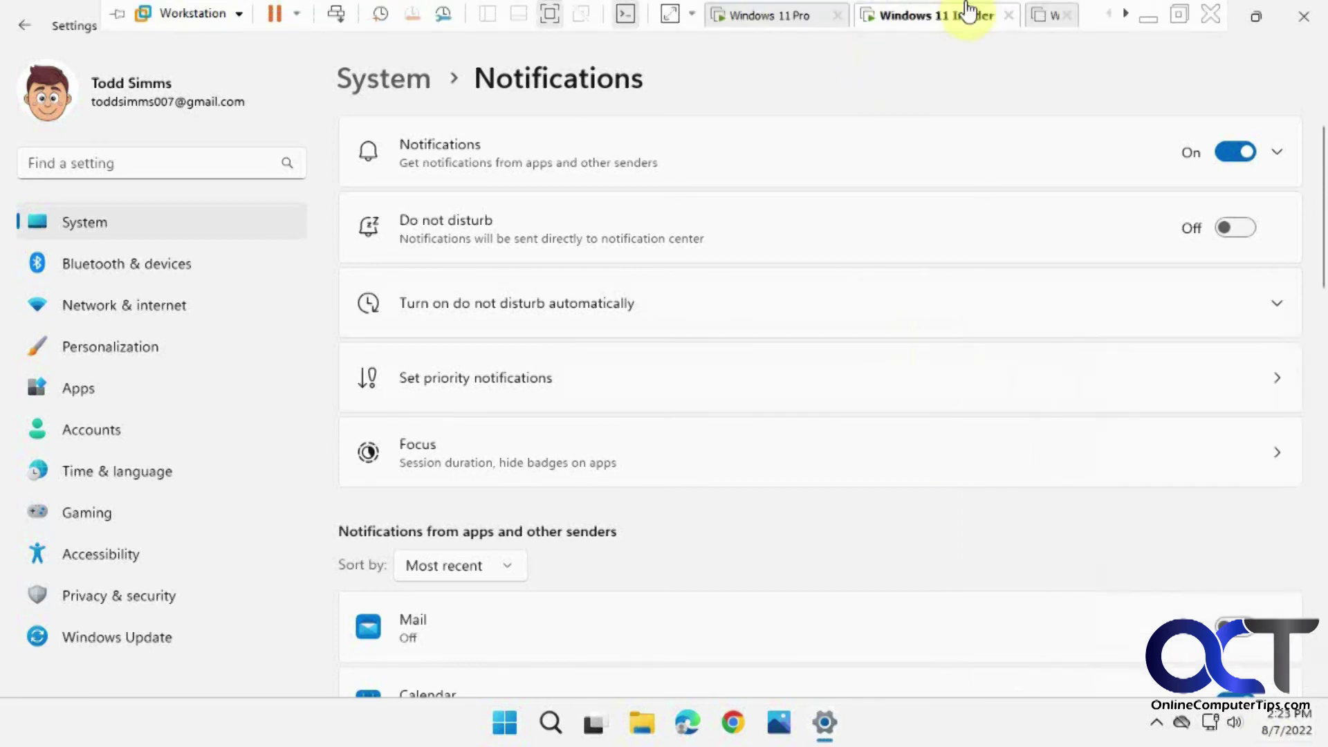
{"action": "left_click", "coordinate": [770, 14]}
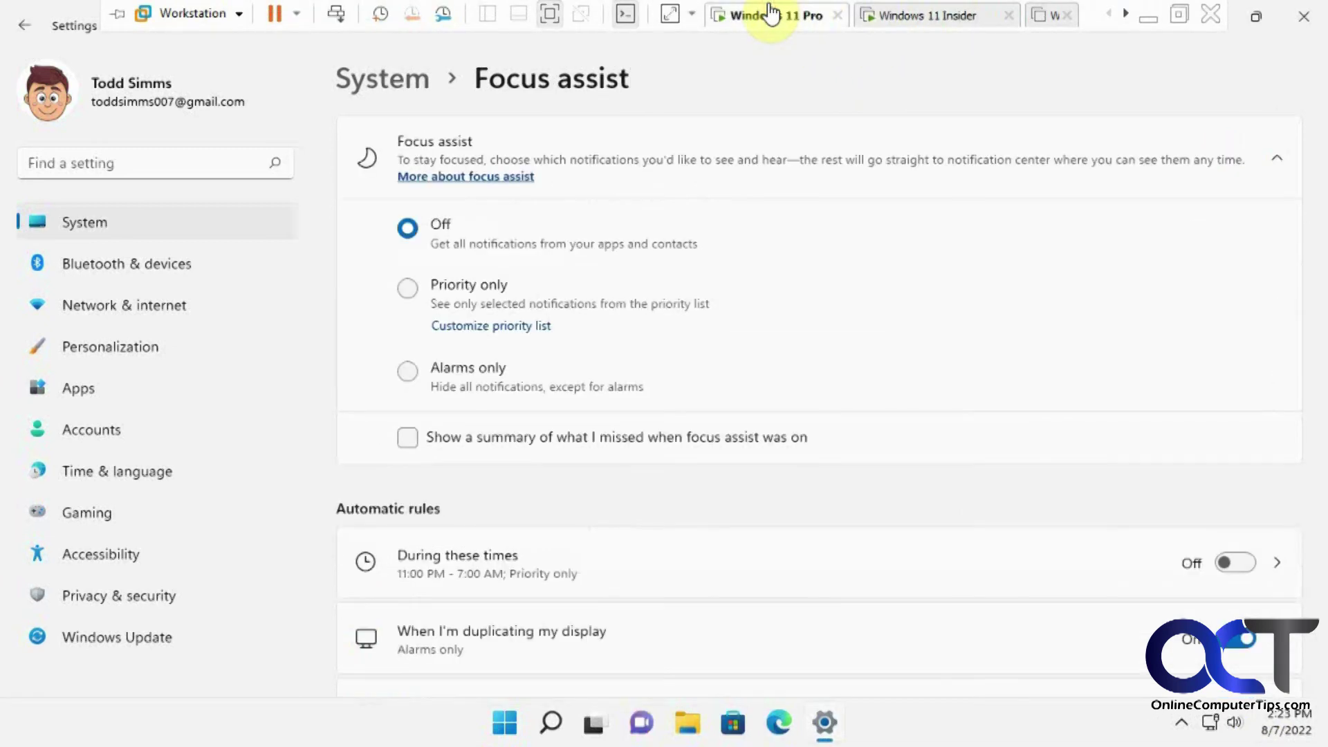
On the Pro machine, go from System to Notifications and scroll through the app notification list
{"action": "left_click", "coordinate": [417, 80]}
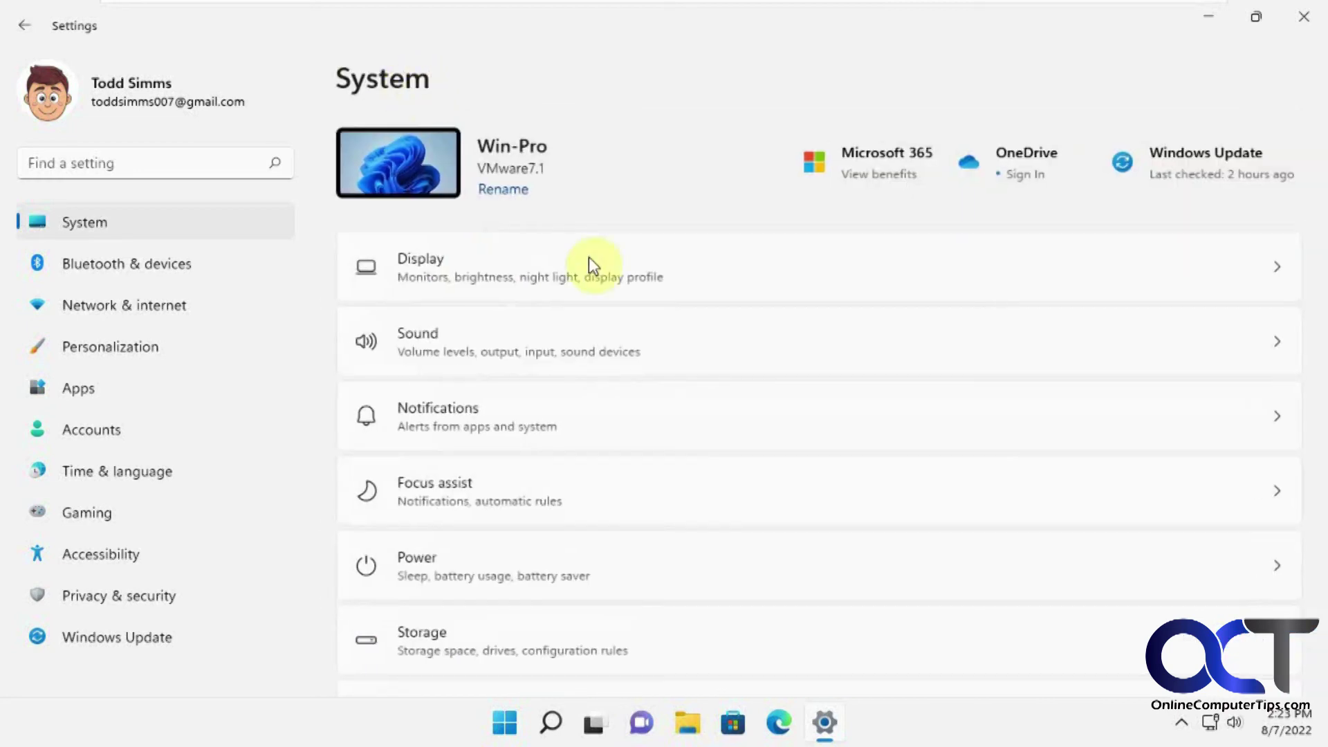
{"action": "left_click", "coordinate": [1269, 431]}
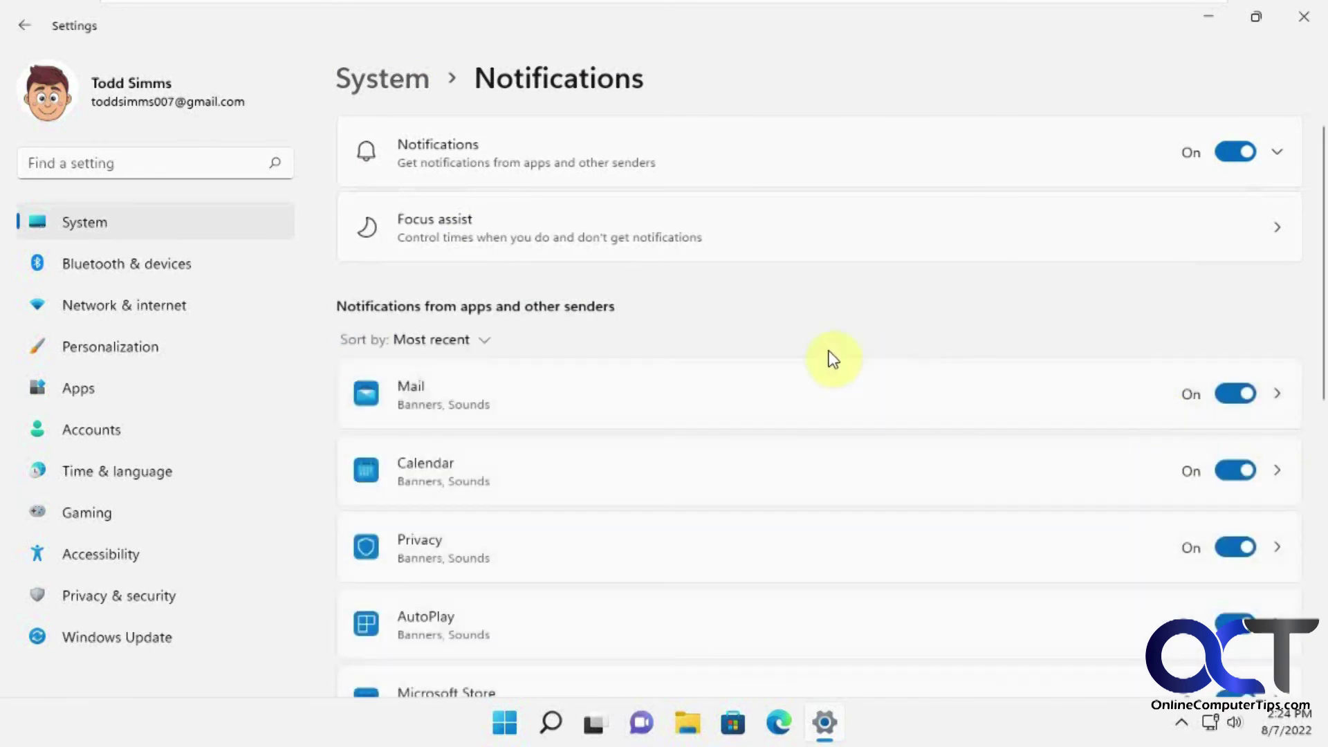
{"action": "scroll", "coordinate": [830, 358], "scroll_direction": "down", "scroll_amount": 2}
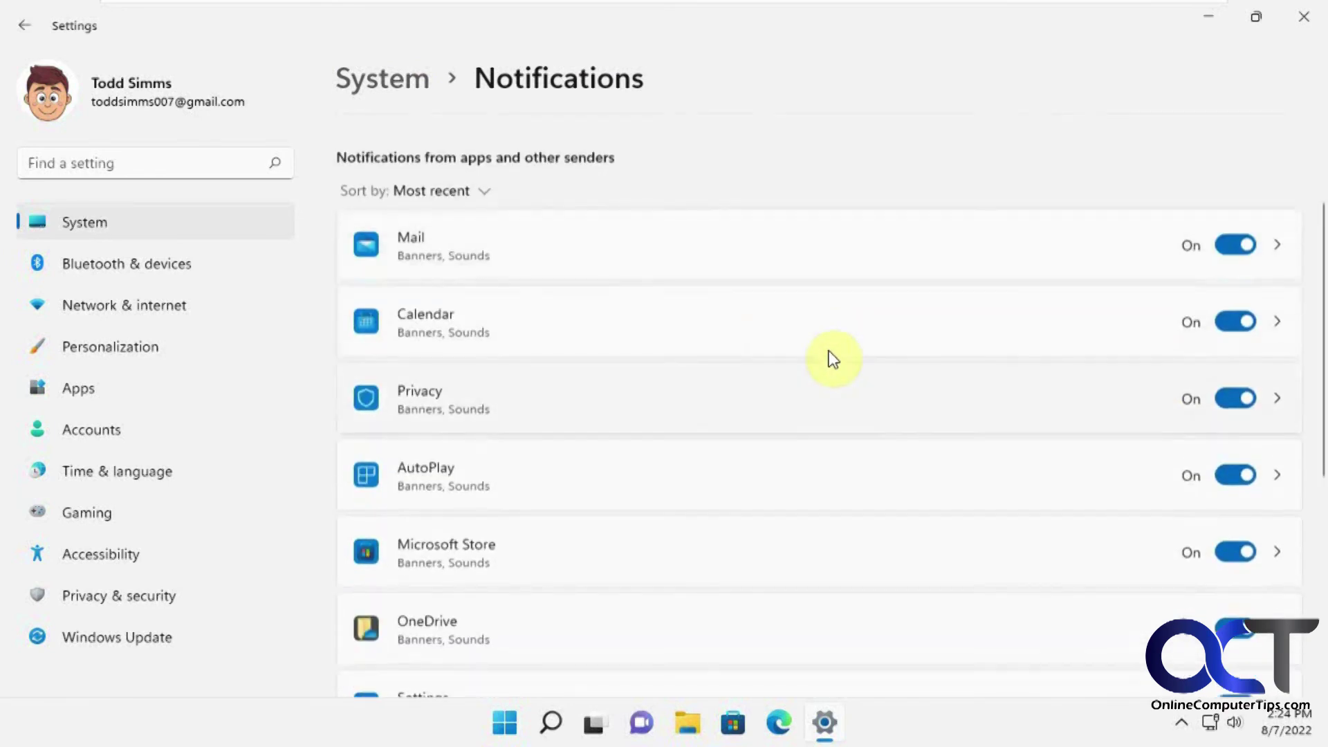
{"action": "scroll", "coordinate": [827, 358], "scroll_direction": "up", "scroll_amount": 3}
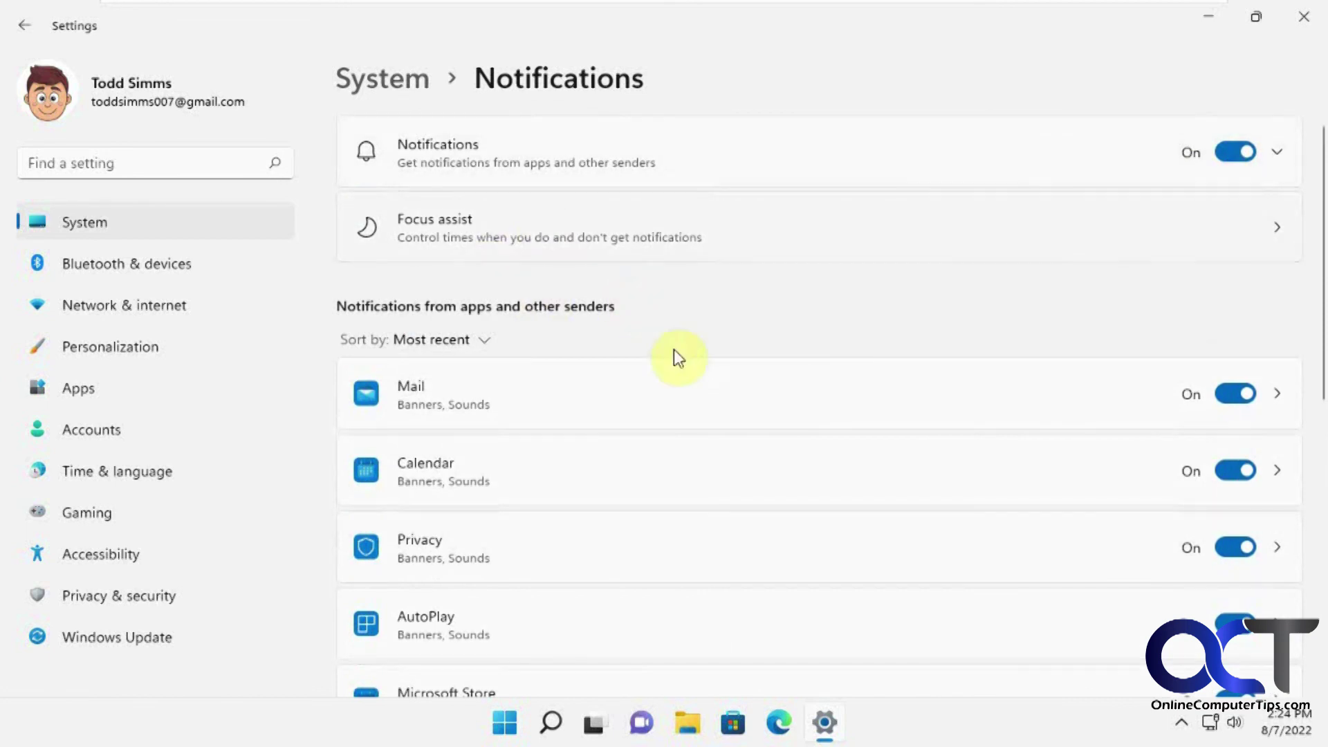
{"action": "scroll", "coordinate": [681, 346], "scroll_direction": "down", "scroll_amount": 3}
{"action": "scroll", "coordinate": [705, 351], "scroll_direction": "down", "scroll_amount": 4}
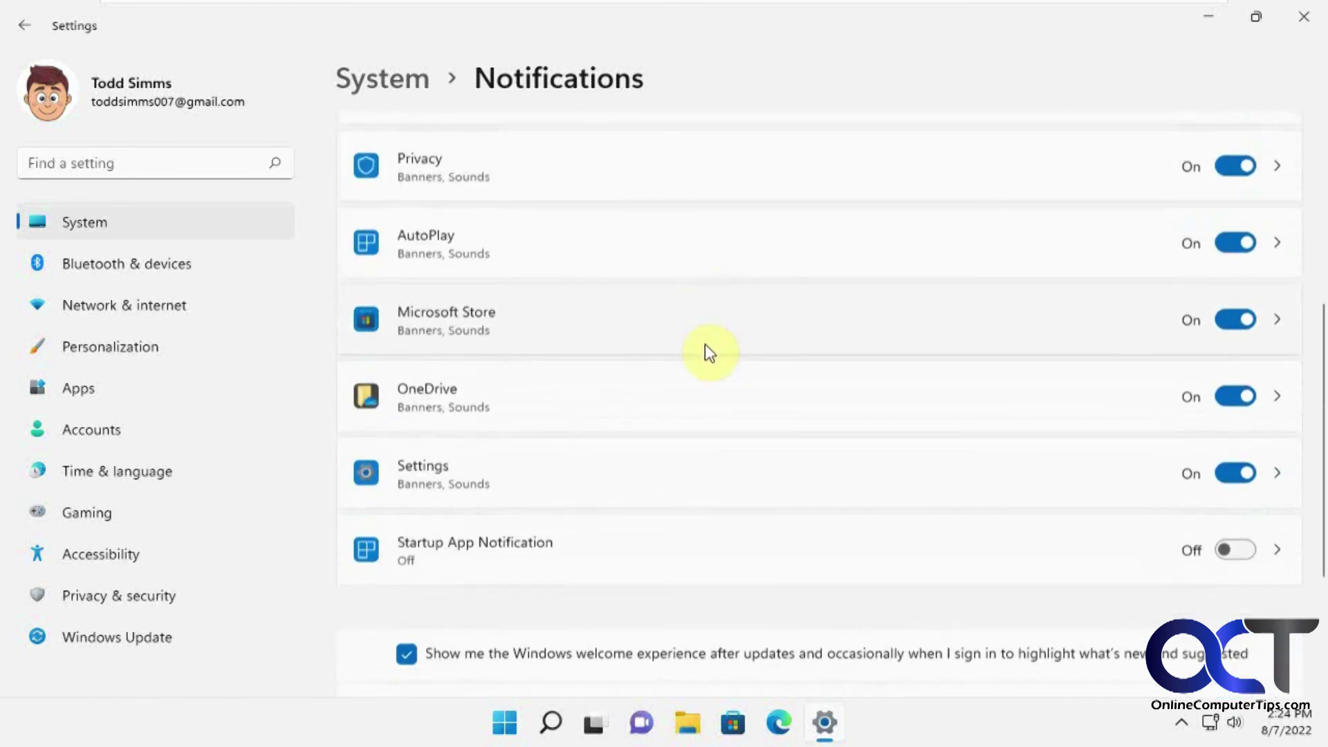
{"action": "scroll", "coordinate": [709, 351], "scroll_direction": "up", "scroll_amount": 6}
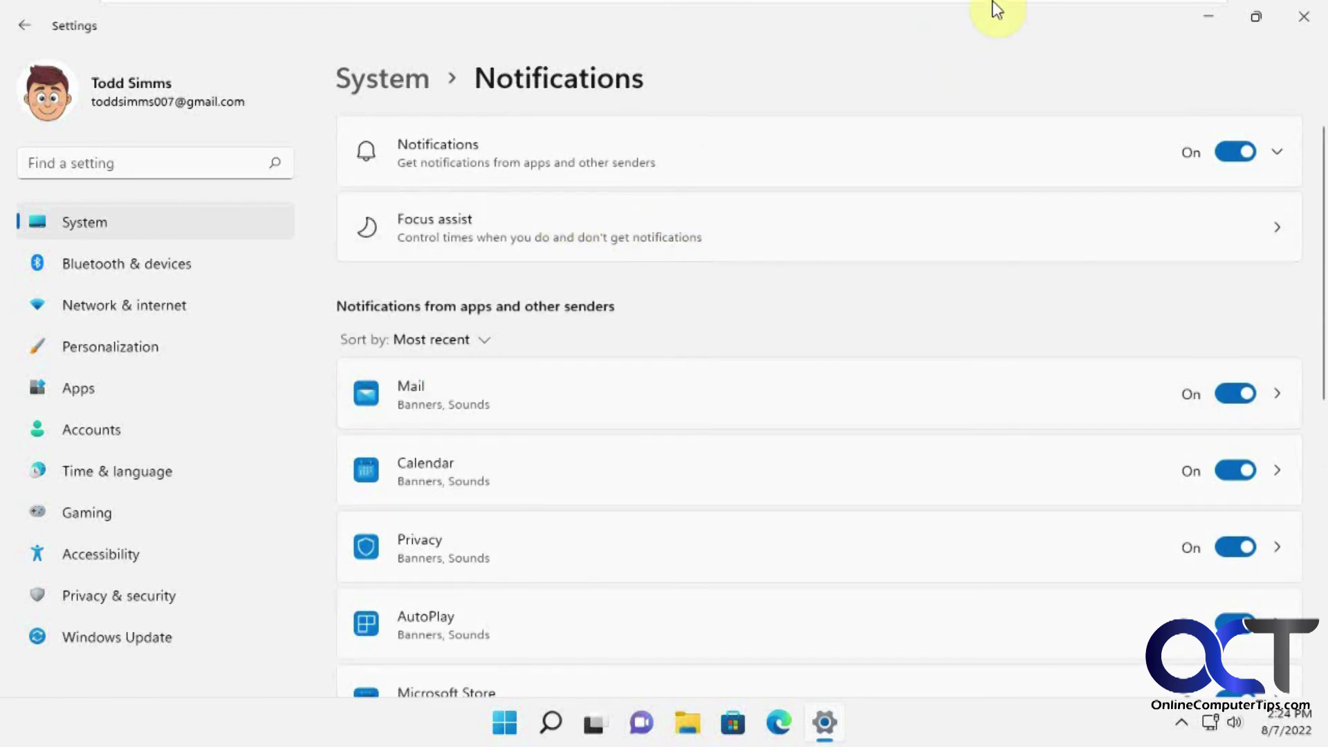
Switch back to the Windows 11 Insider VM's Notifications page
{"action": "mouse_move", "coordinate": [994, 7]}
{"action": "left_click", "coordinate": [929, 21]}
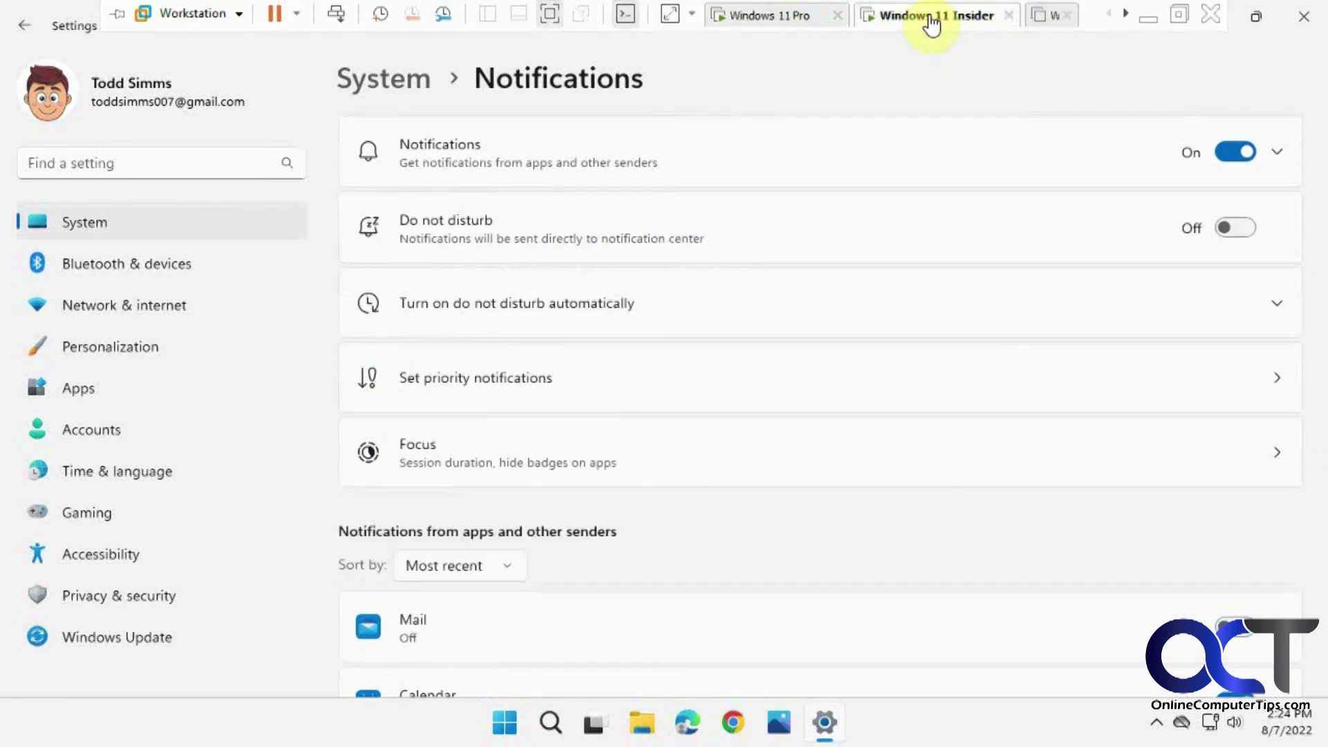